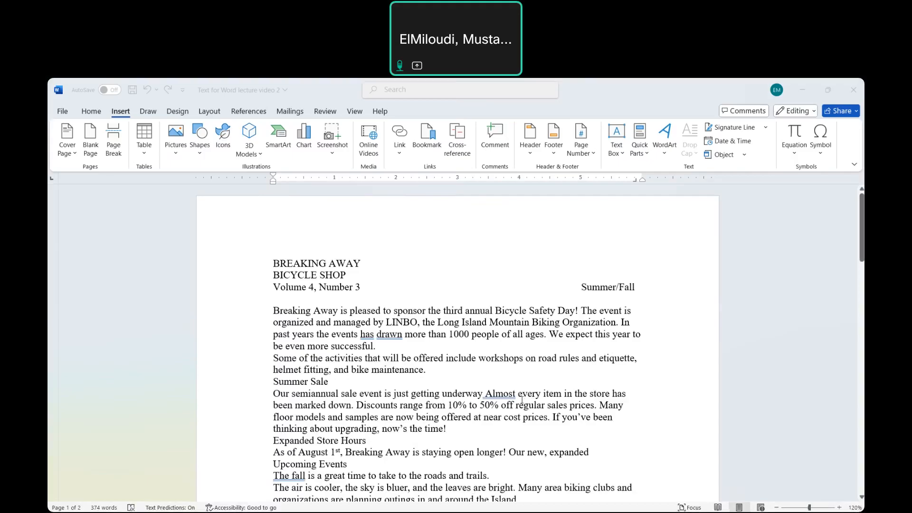
# - Arrange the newsletter body text from "Breaking Away is pleased" through "present to win." in three columns
pyautogui.scroll(-2, 522, 401)
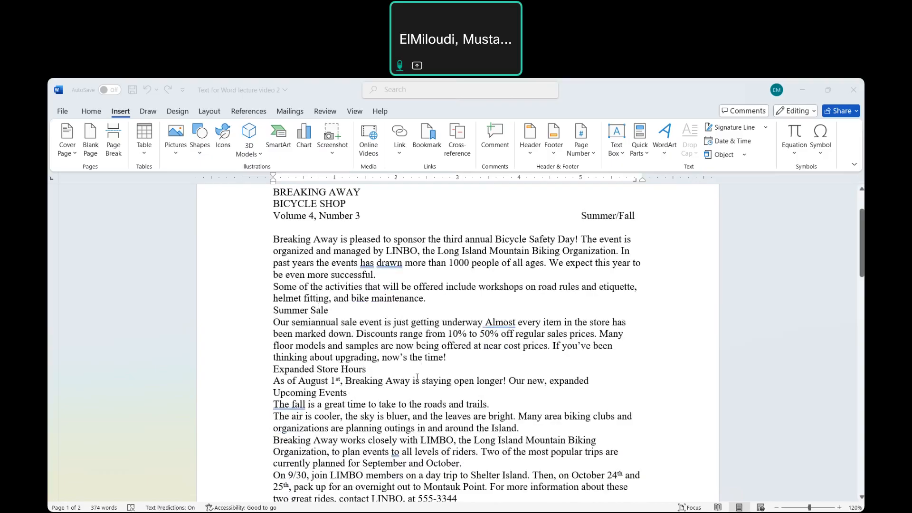
pyautogui.scroll(-6, 420, 377)
pyautogui.scroll(2, 419, 378)
pyautogui.scroll(5, 420, 377)
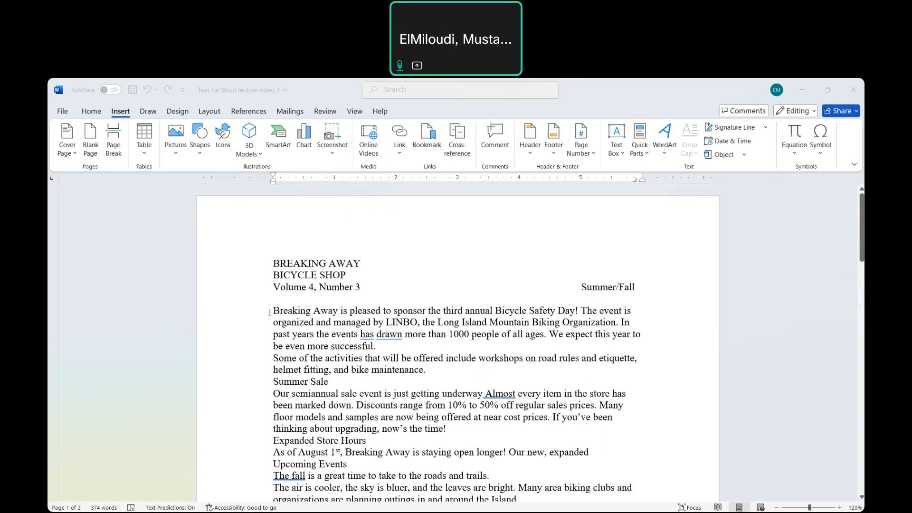
pyautogui.moveTo(270, 313); pyautogui.dragTo(373, 442)
pyautogui.moveTo(539, 497); pyautogui.dragTo(562, 458)
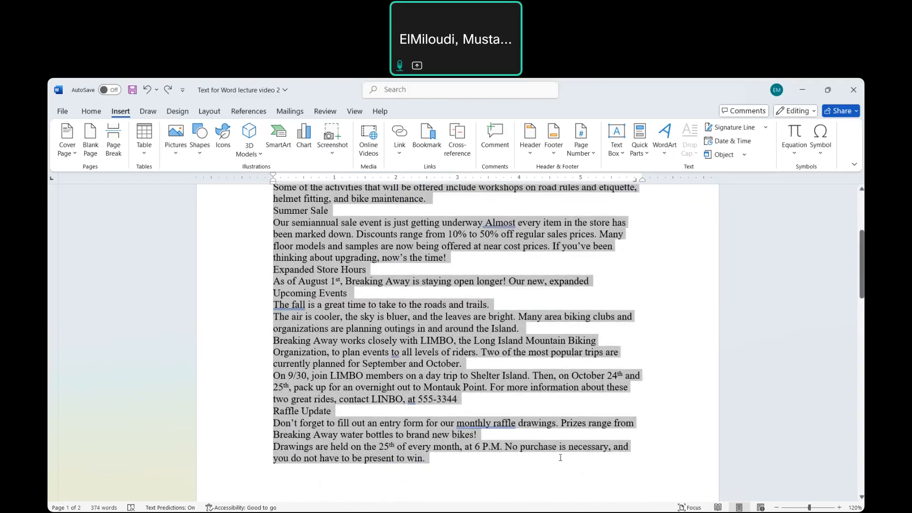
pyautogui.scroll(3, 501, 296)
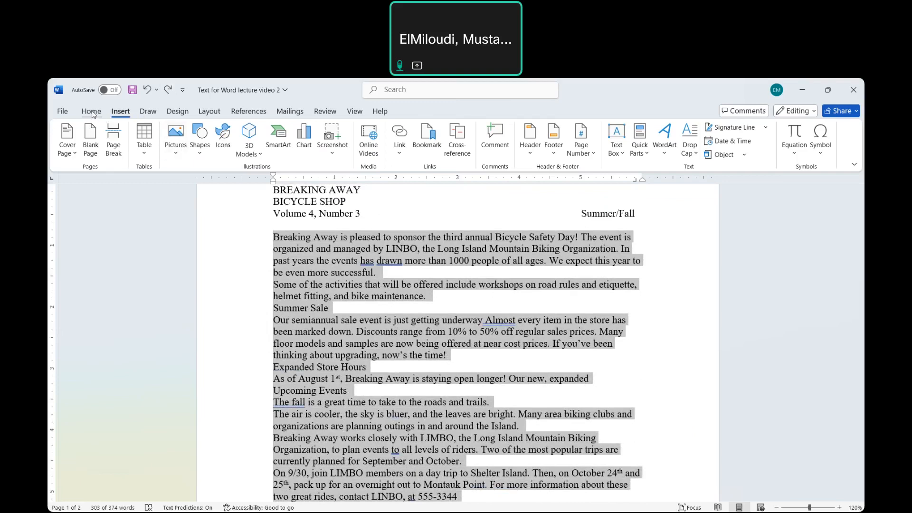
pyautogui.click(148, 112)
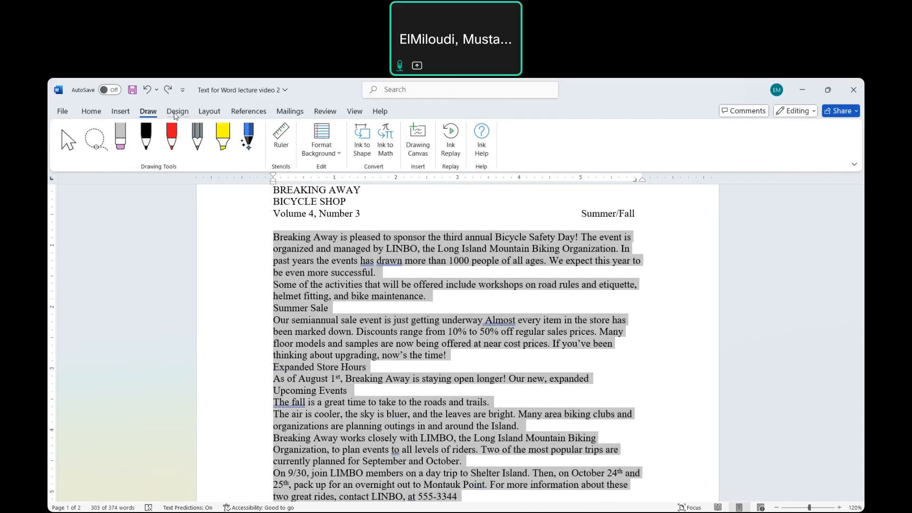
pyautogui.click(176, 112)
pyautogui.click(209, 111)
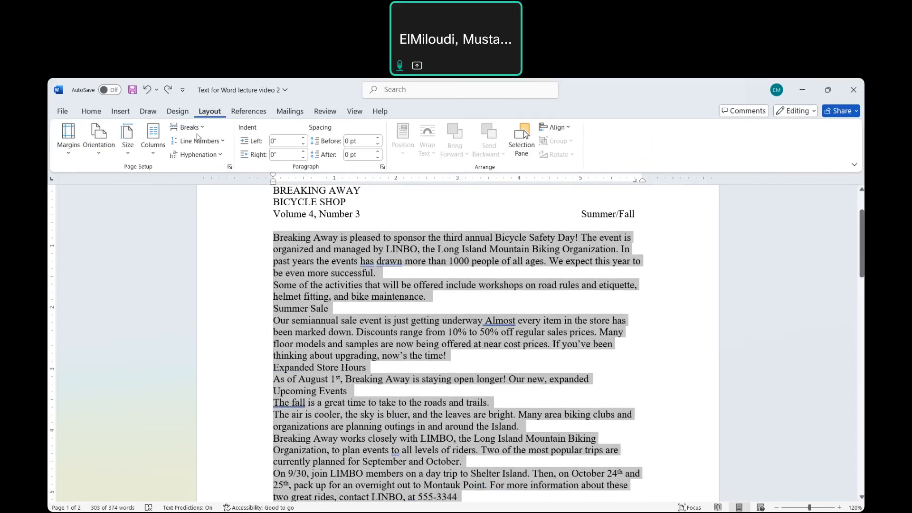
pyautogui.click(153, 153)
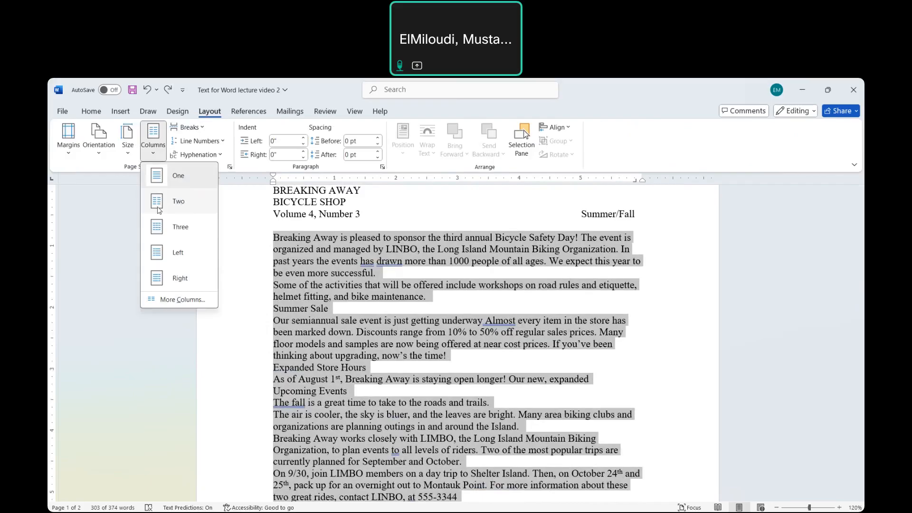
pyautogui.click(177, 228)
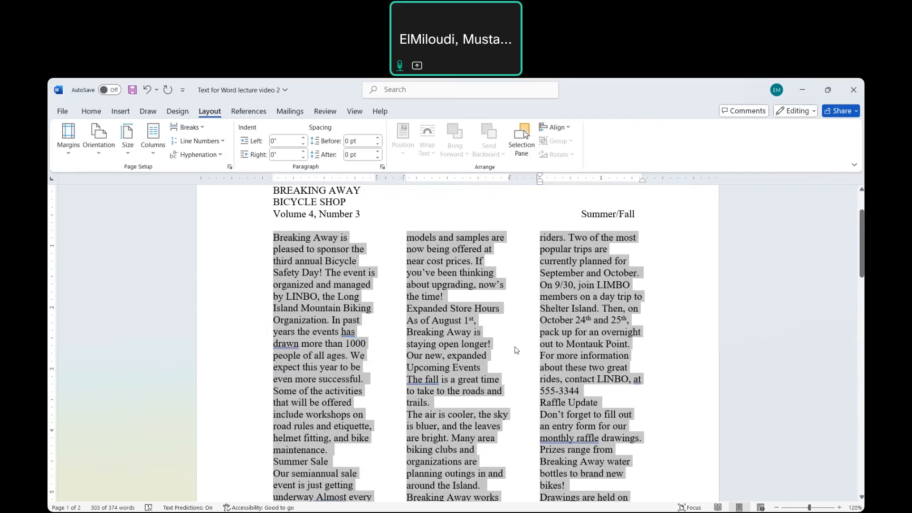
# - Set the line spacing of the three-column body text to 1.5 lines
pyautogui.hotkey('ctrl', '5')
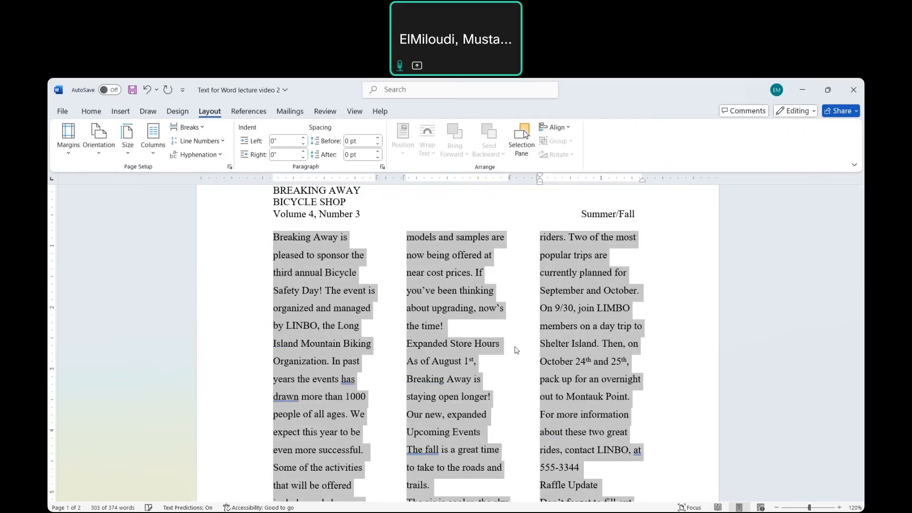
pyautogui.click(704, 367)
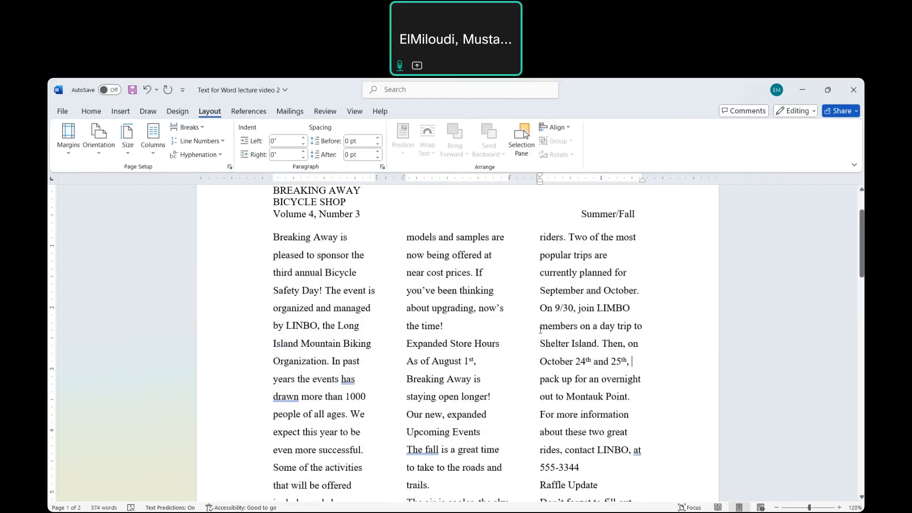
pyautogui.scroll(-2, 540, 330)
pyautogui.scroll(1, 540, 330)
# - Insert a blank line above the "Summer Sale" heading and make the heading bold
pyautogui.scroll(-1, 541, 329)
pyautogui.scroll(-3, 541, 329)
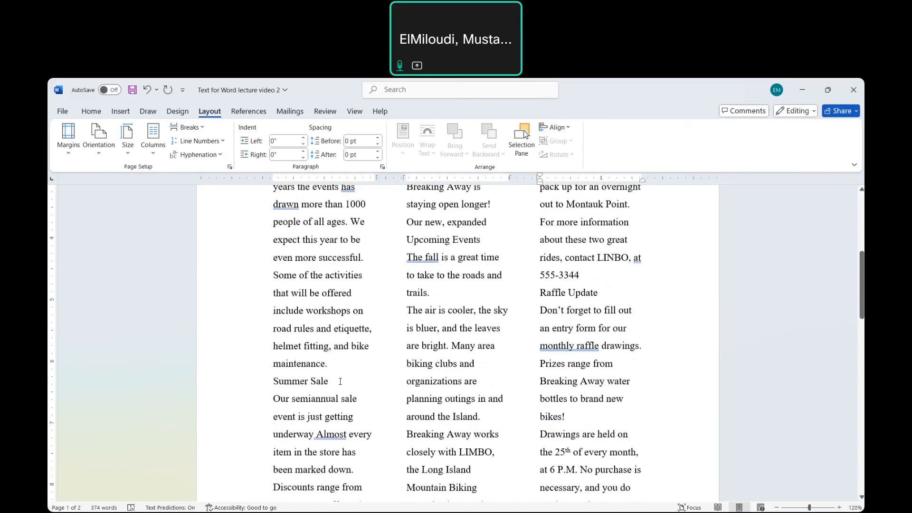
pyautogui.click(333, 364)
pyautogui.press('Return')
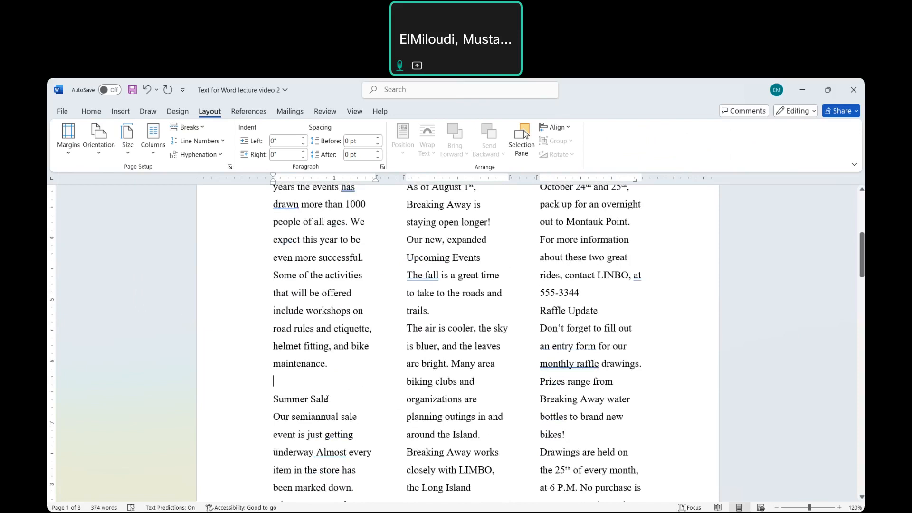
pyautogui.moveTo(328, 399); pyautogui.dragTo(273, 399)
pyautogui.click(284, 400)
pyautogui.tripleClick(281, 401)
pyautogui.hotkey('ctrl', 'b')
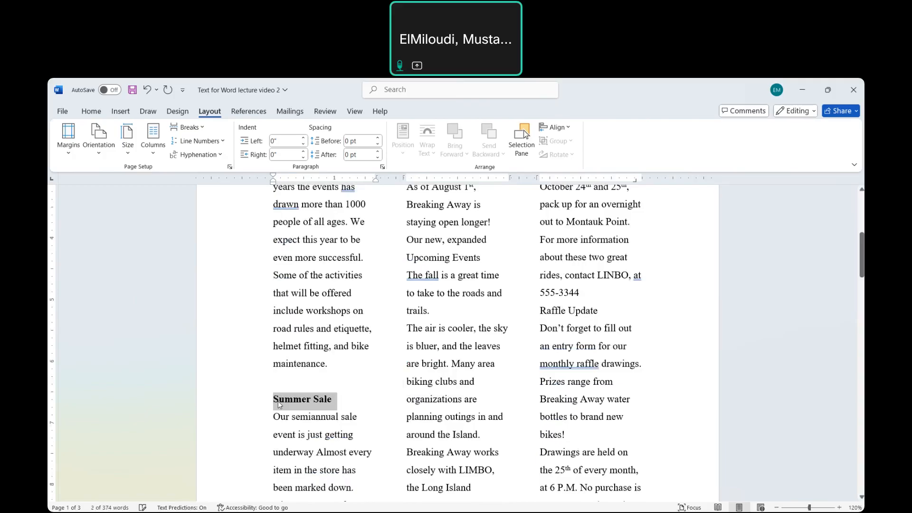
# - Insert a blank line above the "Expanded Store Hours" heading and make the heading bold
pyautogui.scroll(-3, 508, 390)
pyautogui.scroll(5, 508, 390)
pyautogui.scroll(3, 508, 390)
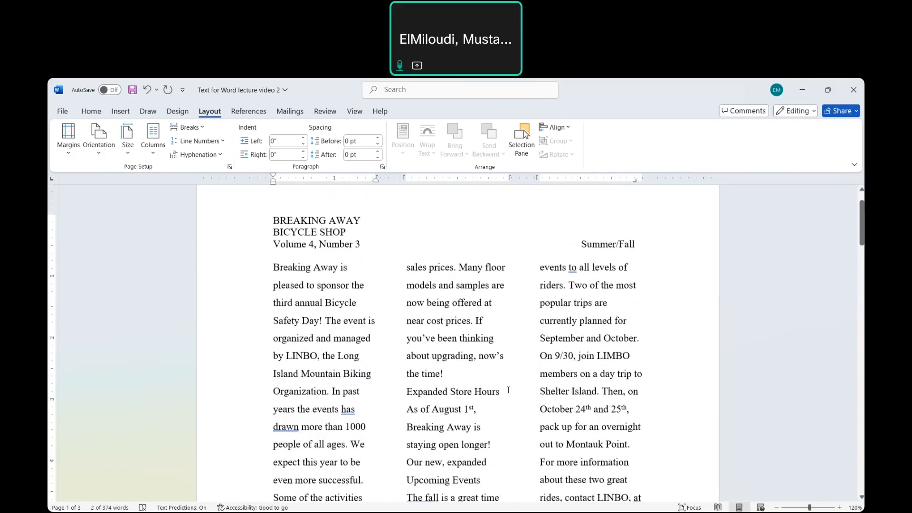
pyautogui.click(450, 366)
pyautogui.press('Return')
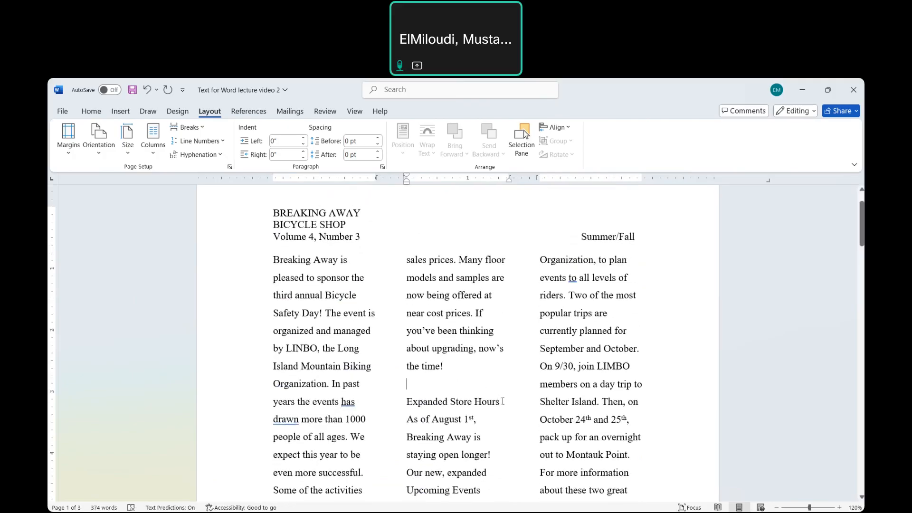
pyautogui.moveTo(503, 402); pyautogui.dragTo(413, 404)
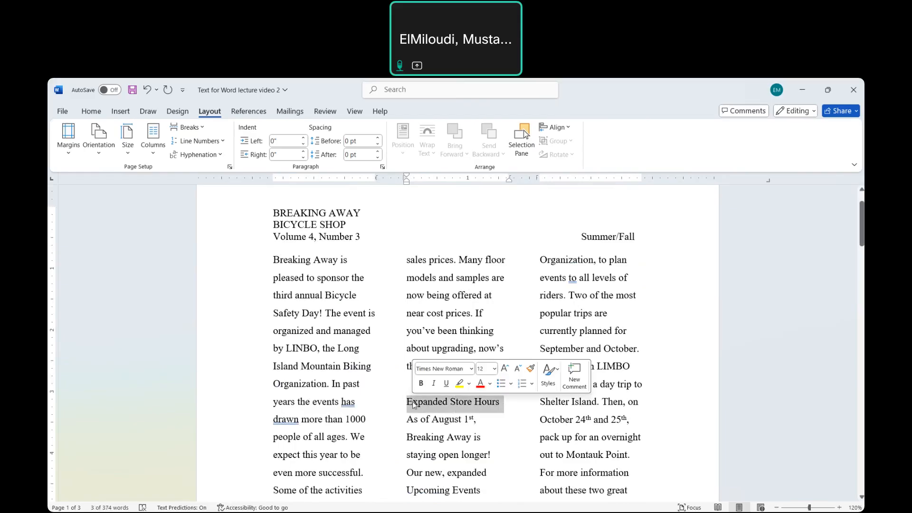
pyautogui.hotkey('ctrl', 'b')
# - Insert a blank line above the "Raffle Update" heading and make the heading bold
pyautogui.scroll(-5, 486, 358)
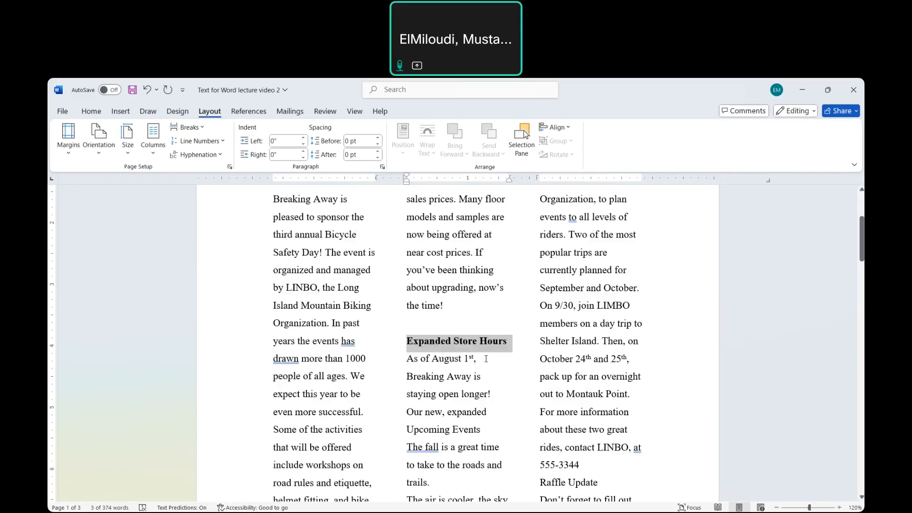
pyautogui.scroll(-1, 486, 359)
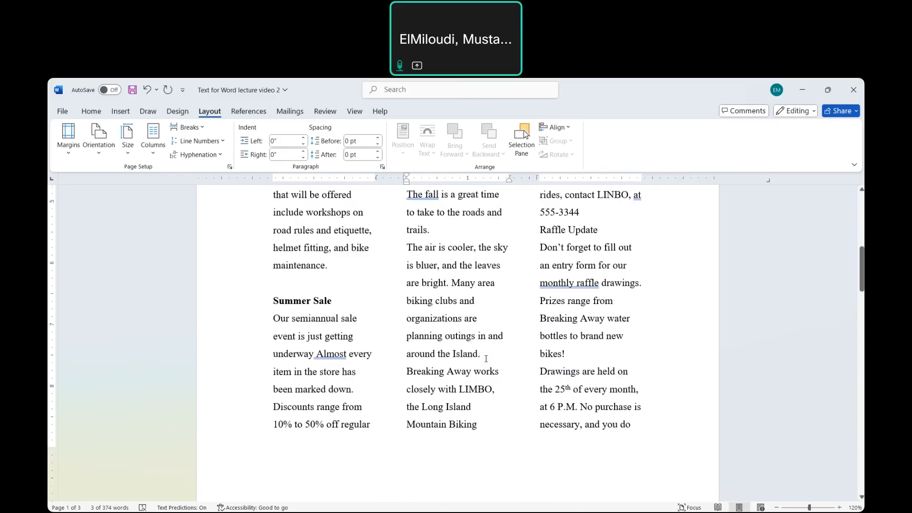
pyautogui.scroll(3, 486, 359)
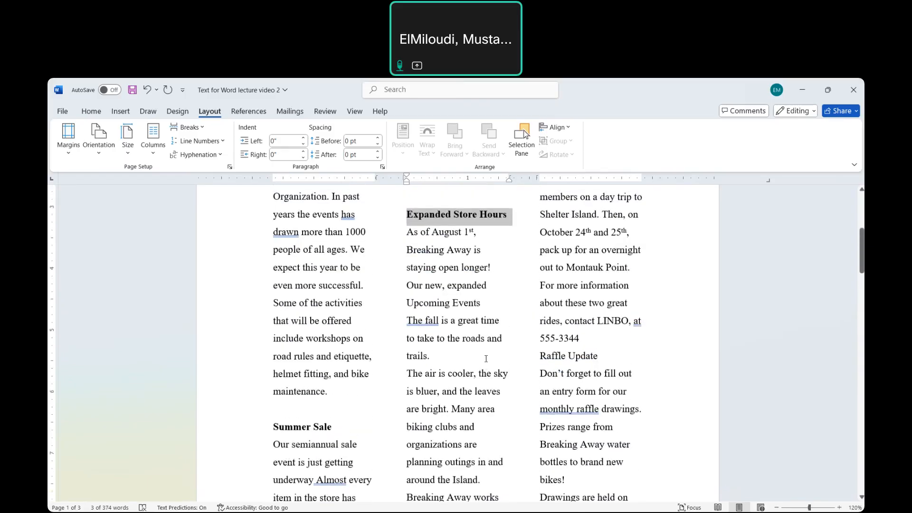
pyautogui.click(588, 346)
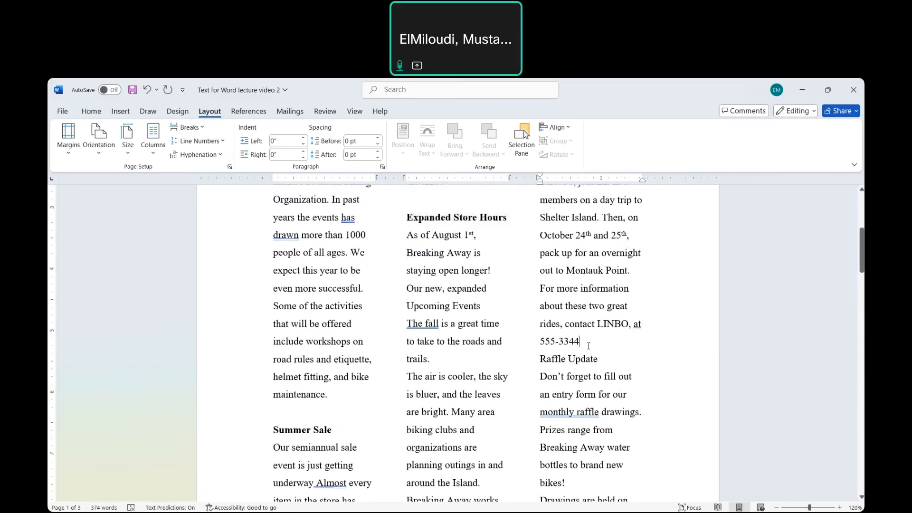
pyautogui.press('Return')
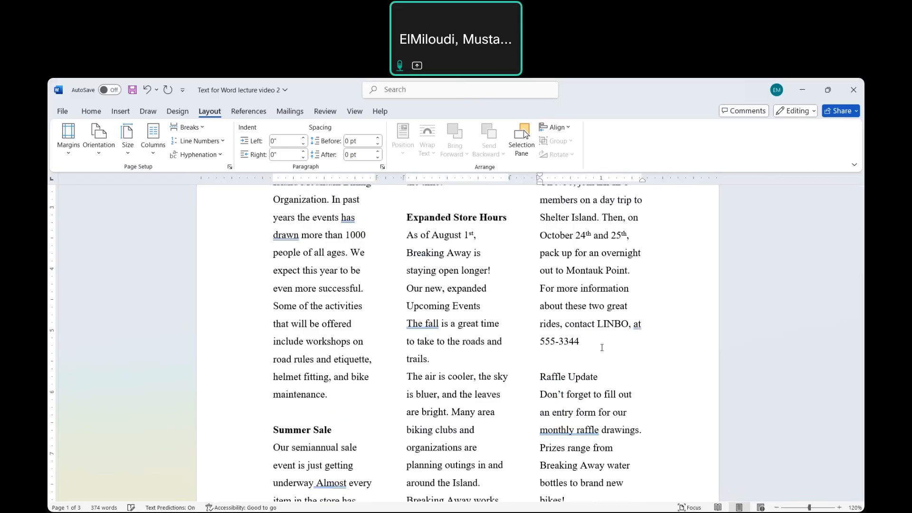
pyautogui.tripleClick(571, 378)
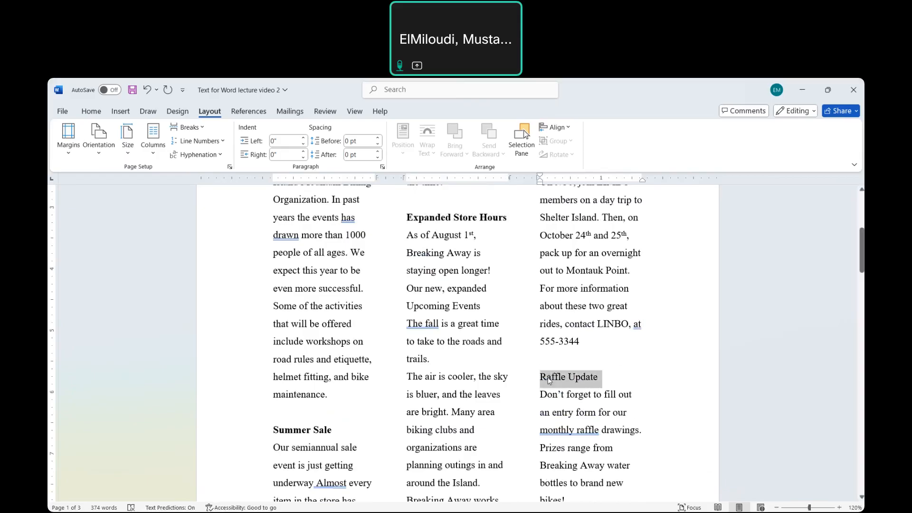
pyautogui.hotkey('ctrl', 'b')
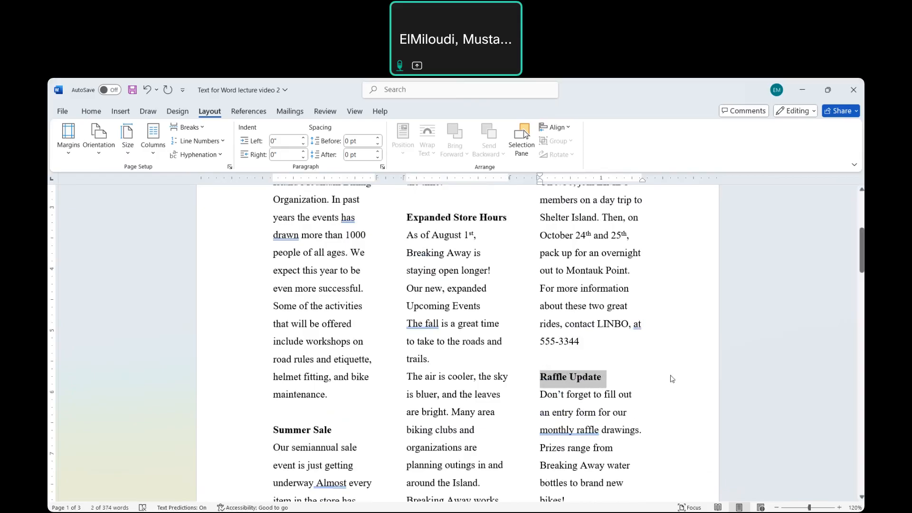
pyautogui.click(673, 379)
# - Turn the letter B of "Breaking Away is pleased" in the opening paragraph into a Dropped drop cap
pyautogui.scroll(5, 671, 375)
pyautogui.scroll(1, 671, 375)
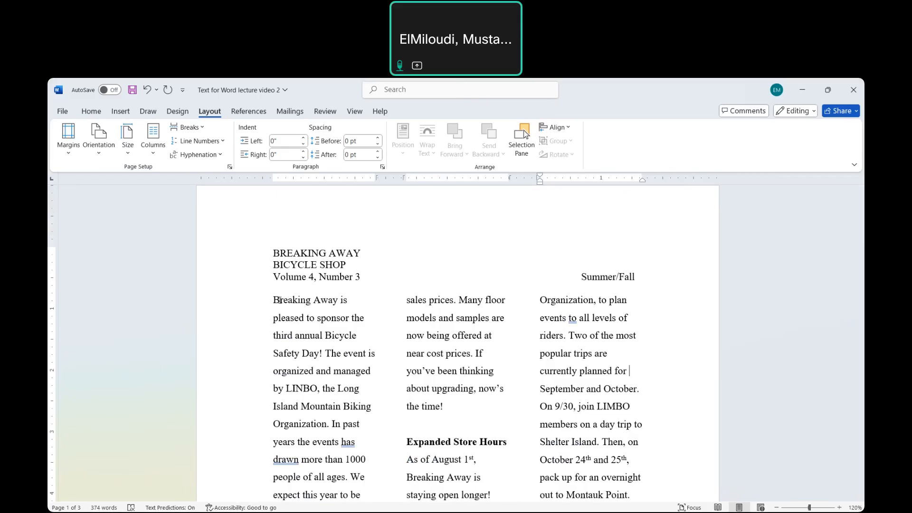
pyautogui.click(278, 299)
pyautogui.doubleClick(280, 300)
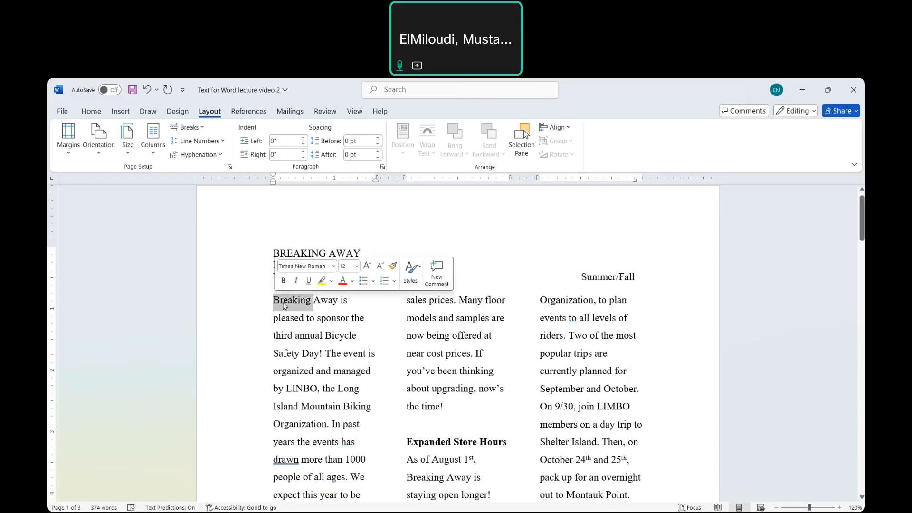
pyautogui.click(278, 300)
pyautogui.moveTo(280, 300); pyautogui.dragTo(273, 300)
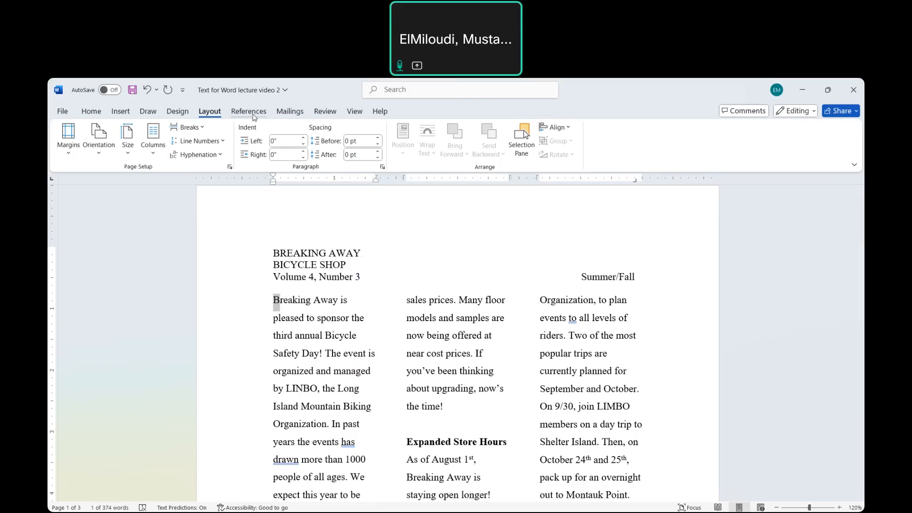
pyautogui.click(89, 113)
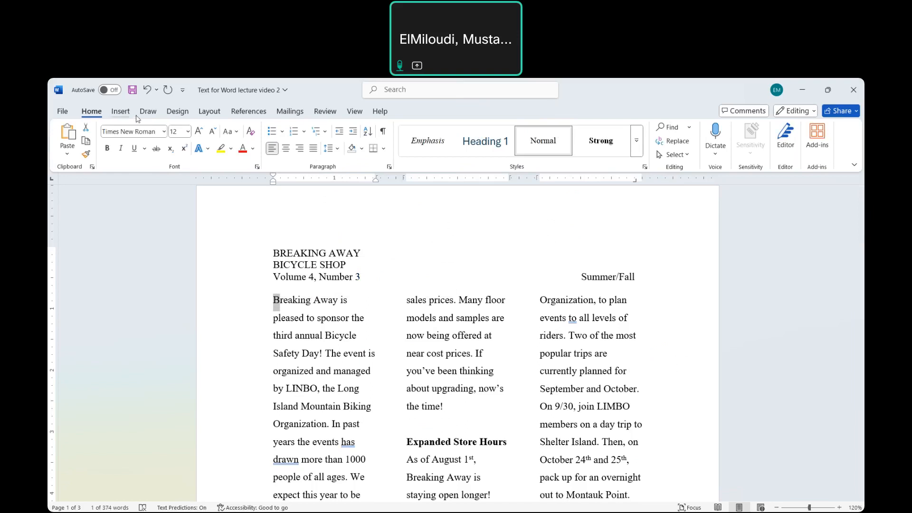
pyautogui.click(122, 113)
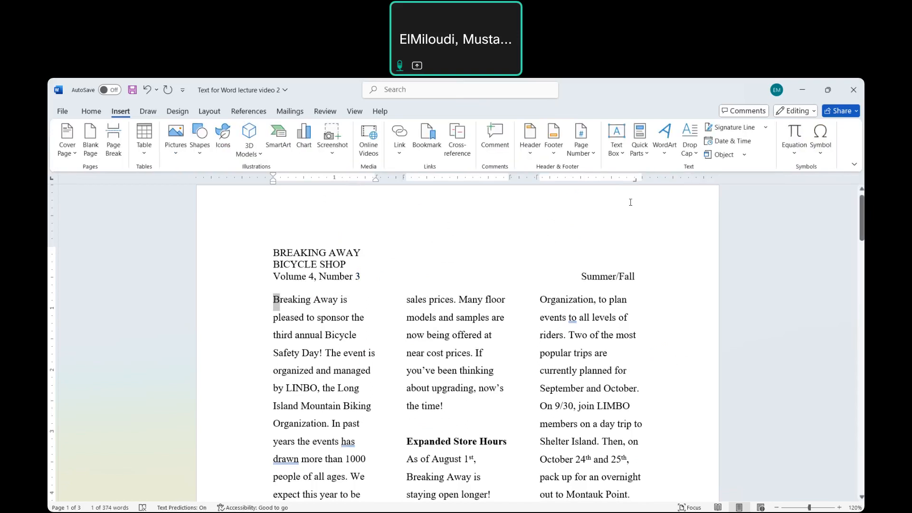
pyautogui.click(696, 153)
pyautogui.click(732, 204)
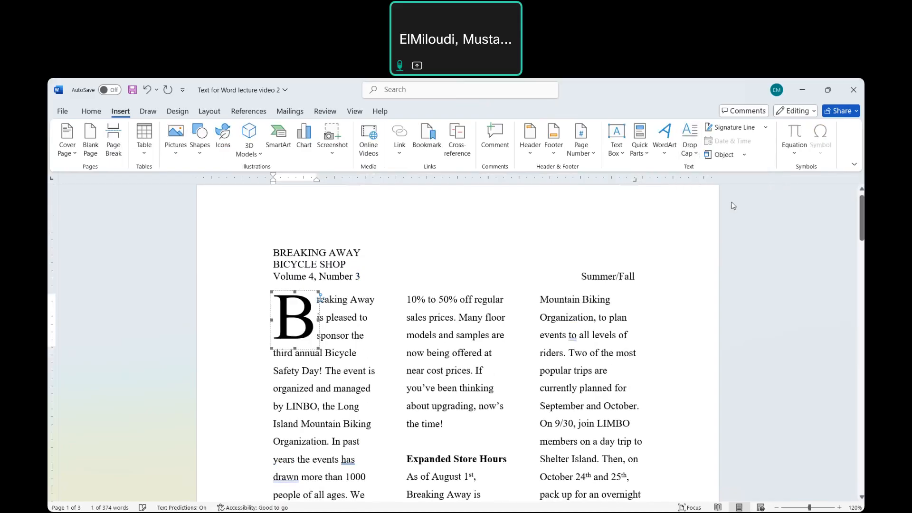
pyautogui.click(371, 293)
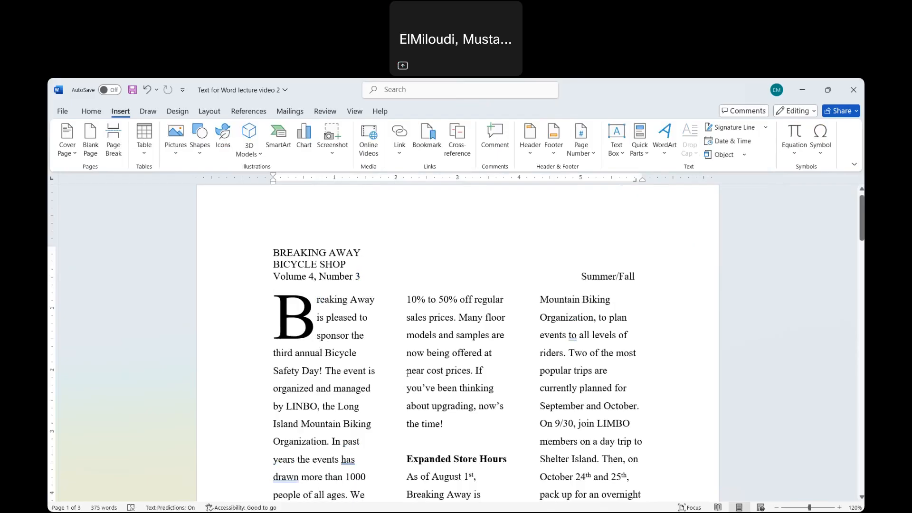
# - Apply a Dropped drop cap to the letter O of "Our semiannual sale" under the "Summer Sale" heading
pyautogui.scroll(-3, 407, 374)
pyautogui.scroll(-6, 407, 374)
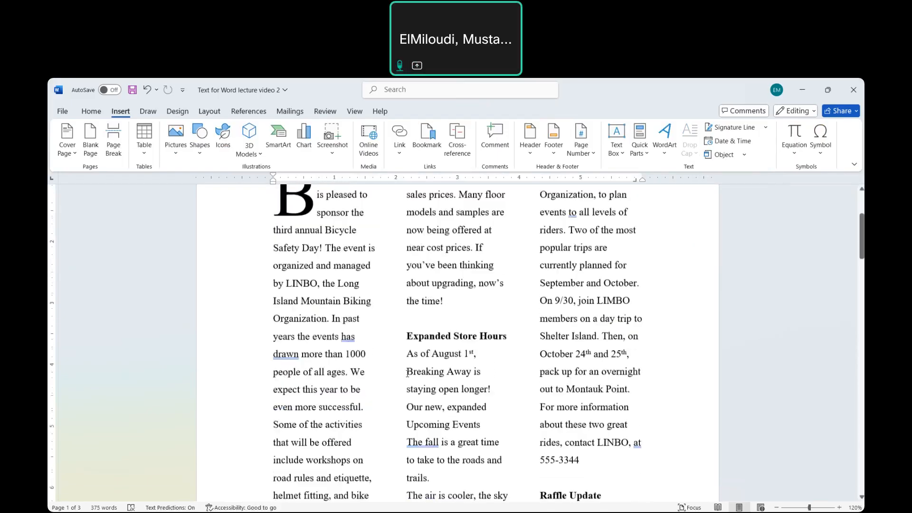
pyautogui.scroll(-6, 408, 374)
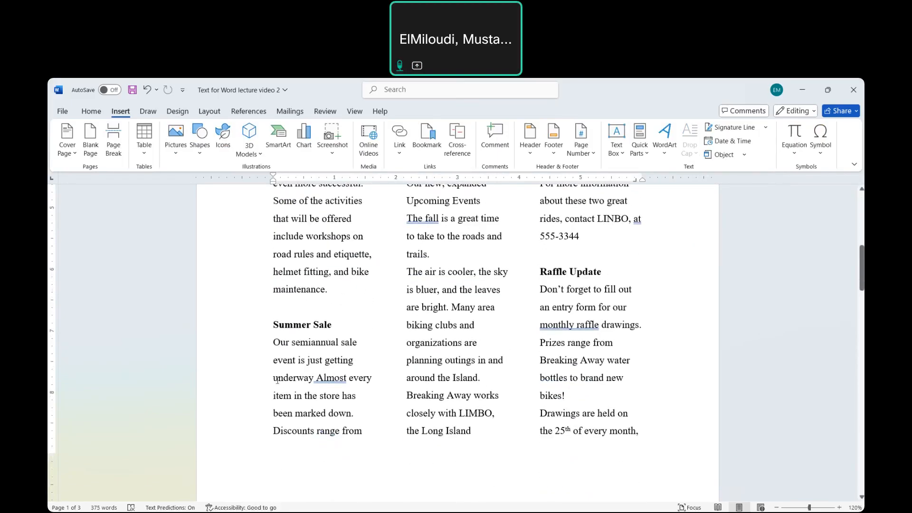
pyautogui.moveTo(281, 341); pyautogui.dragTo(273, 342)
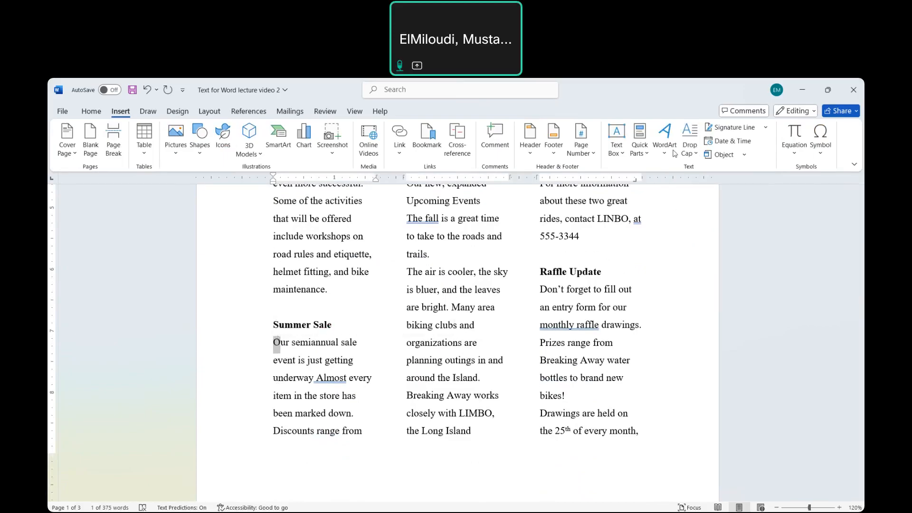
pyautogui.click(699, 159)
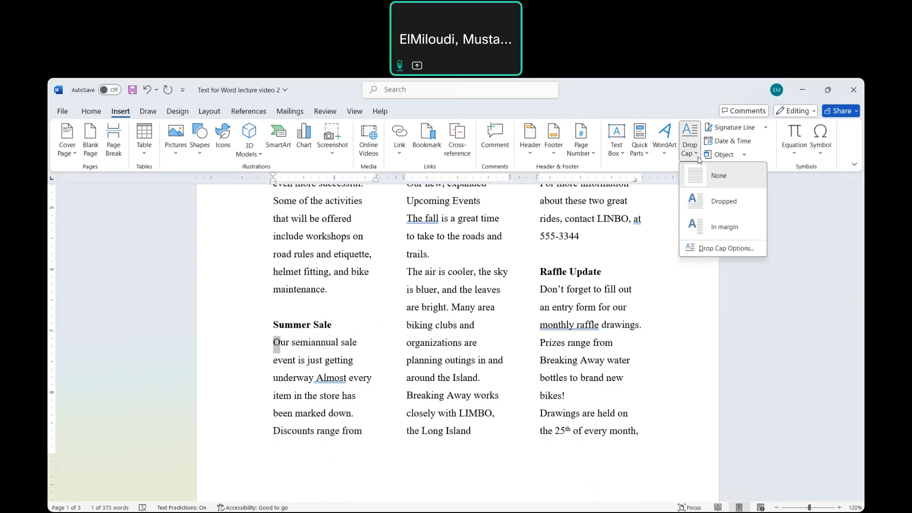
pyautogui.click(723, 210)
pyautogui.scroll(4, 422, 318)
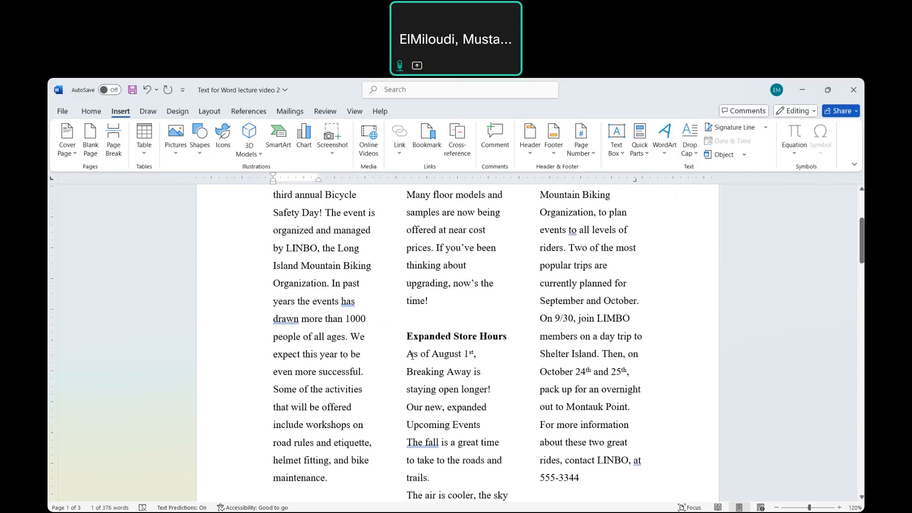
# - Apply a Dropped drop cap to the letter A of "As of August 1st" under the "Expanded Store Hours" heading
pyautogui.click(412, 356)
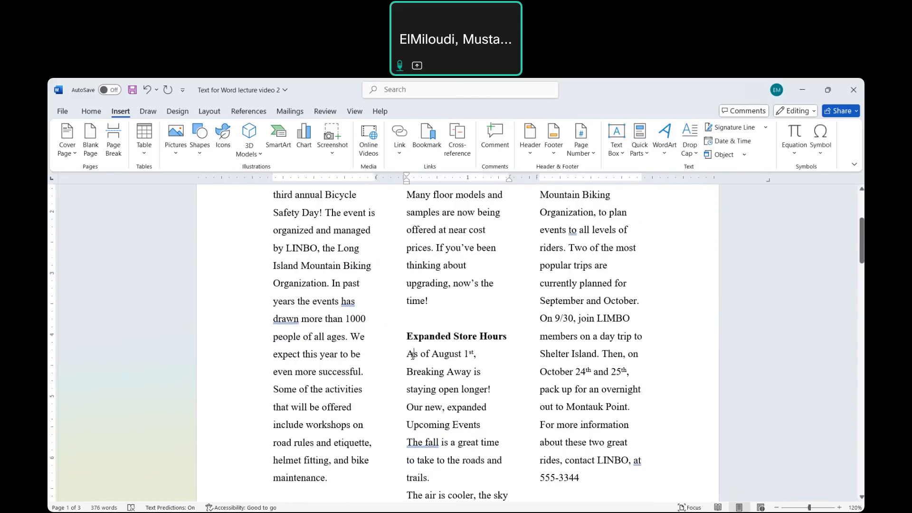
pyautogui.moveTo(412, 356); pyautogui.dragTo(407, 357)
pyautogui.click(696, 155)
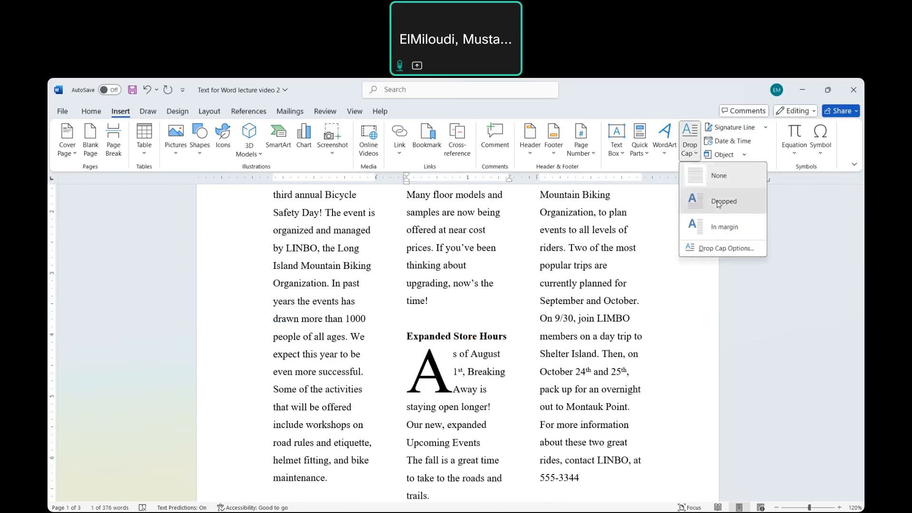
pyautogui.click(717, 201)
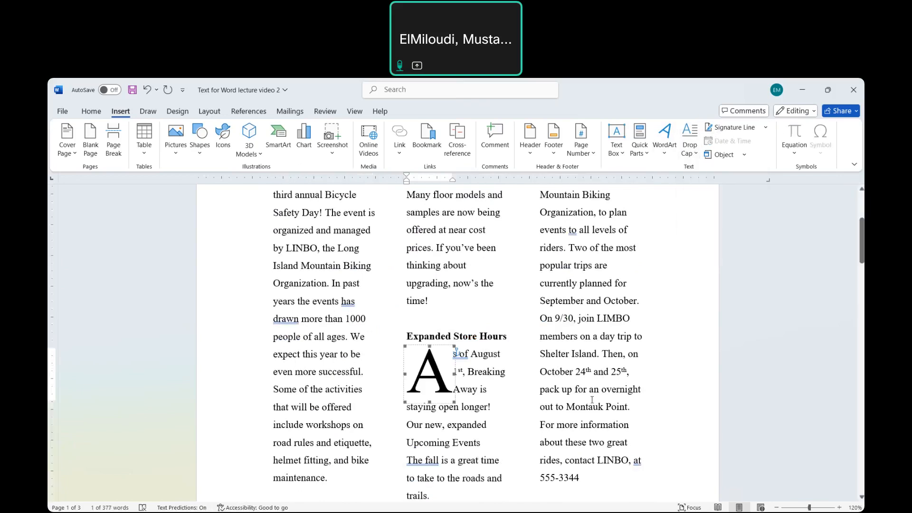
# - Apply a Dropped drop cap to the letter D of "Don't forget" under the "Raffle Update" heading
pyautogui.scroll(3, 592, 400)
pyautogui.scroll(-9, 609, 401)
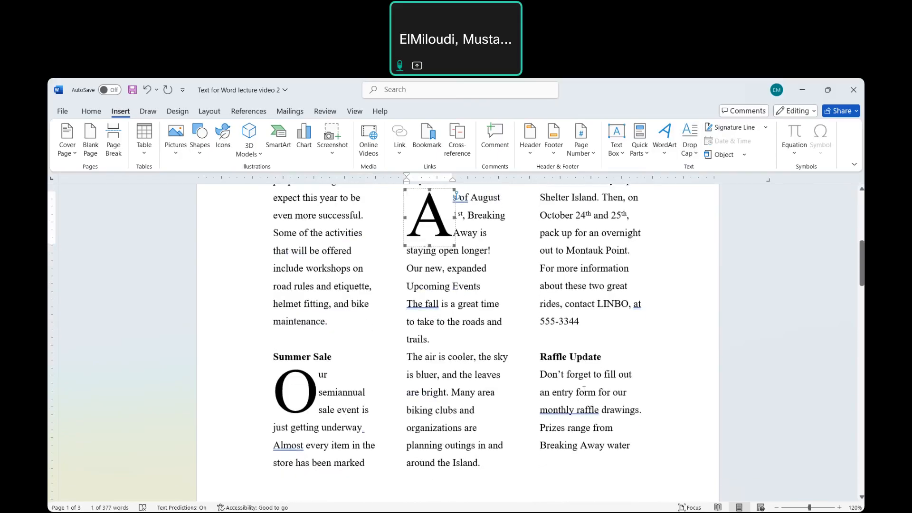
pyautogui.moveTo(548, 375); pyautogui.dragTo(540, 375)
pyautogui.click(691, 149)
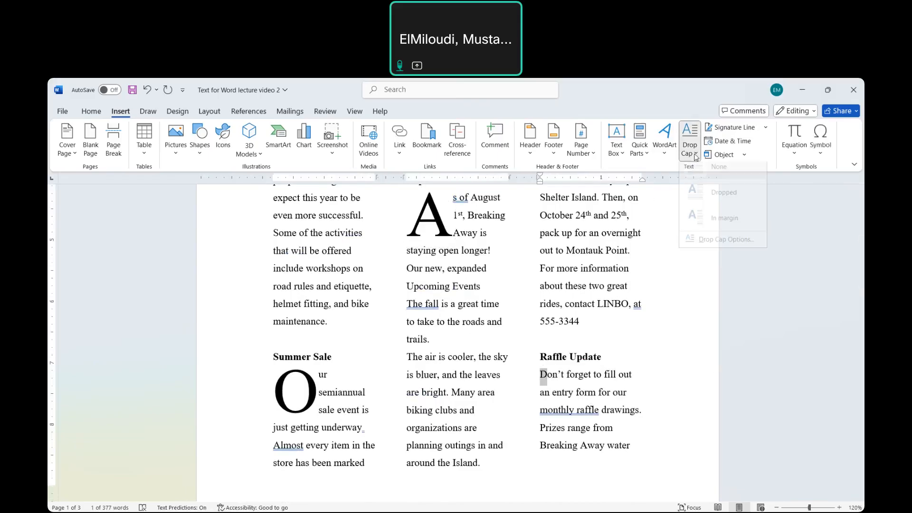
pyautogui.click(736, 208)
pyautogui.click(674, 326)
# - Set up a Box paragraph border with a thick multi-line style for the "Volume 4, Number 3 Summer/Fall" line
pyautogui.scroll(5, 674, 326)
pyautogui.scroll(-1, 675, 326)
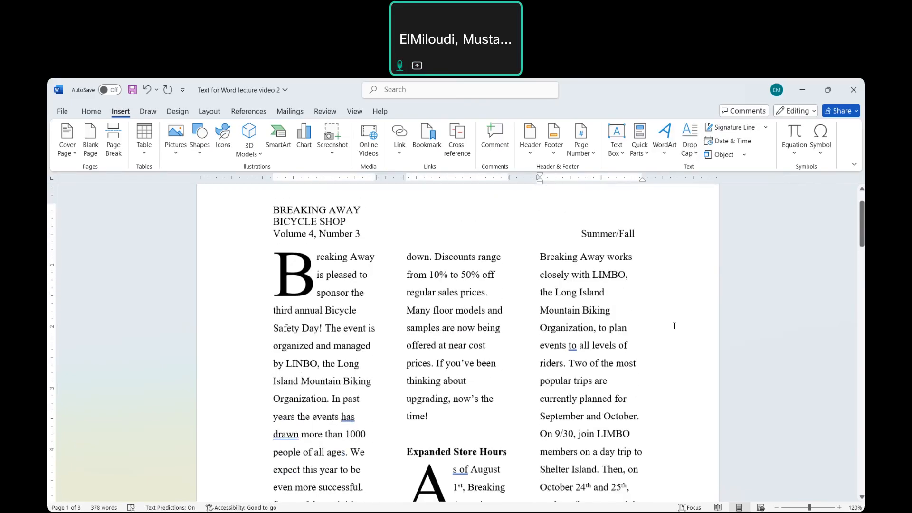
pyautogui.scroll(-10, 675, 326)
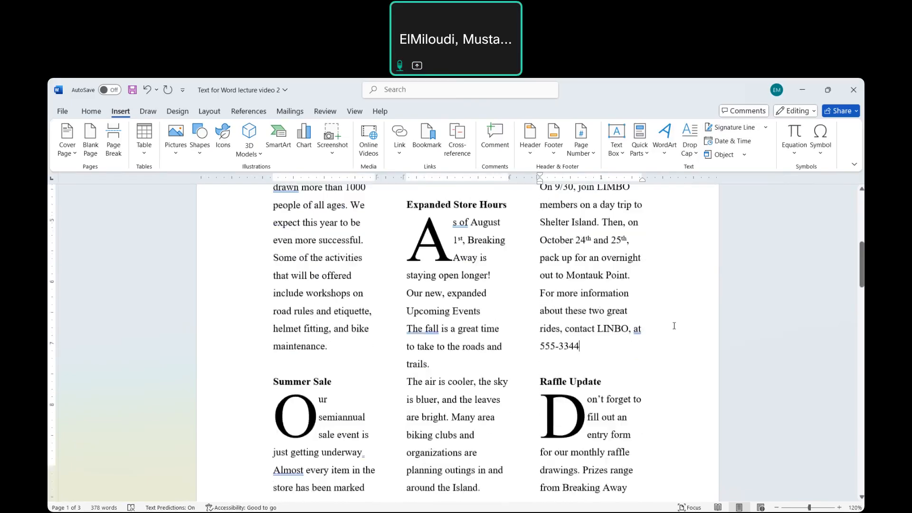
pyautogui.scroll(-12, 674, 326)
pyautogui.scroll(15, 675, 326)
pyautogui.scroll(10, 674, 326)
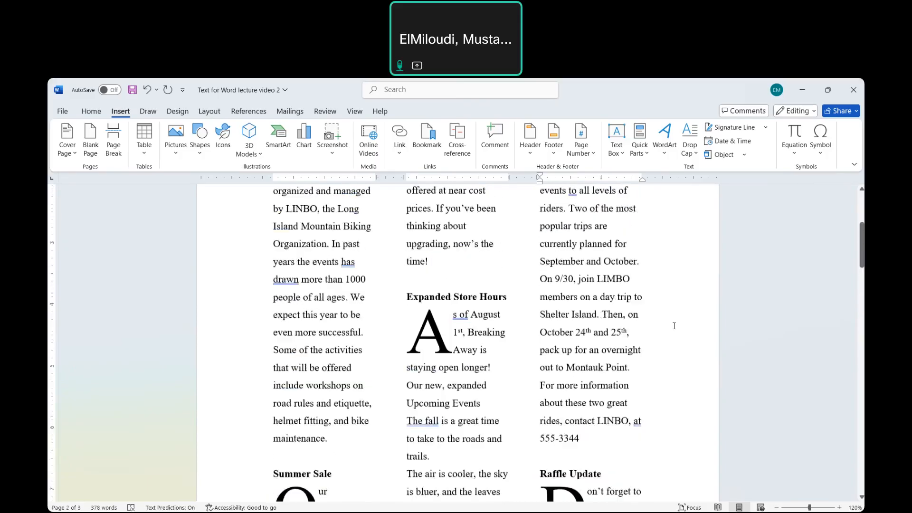
pyautogui.click(641, 246)
pyautogui.moveTo(642, 247); pyautogui.dragTo(302, 254)
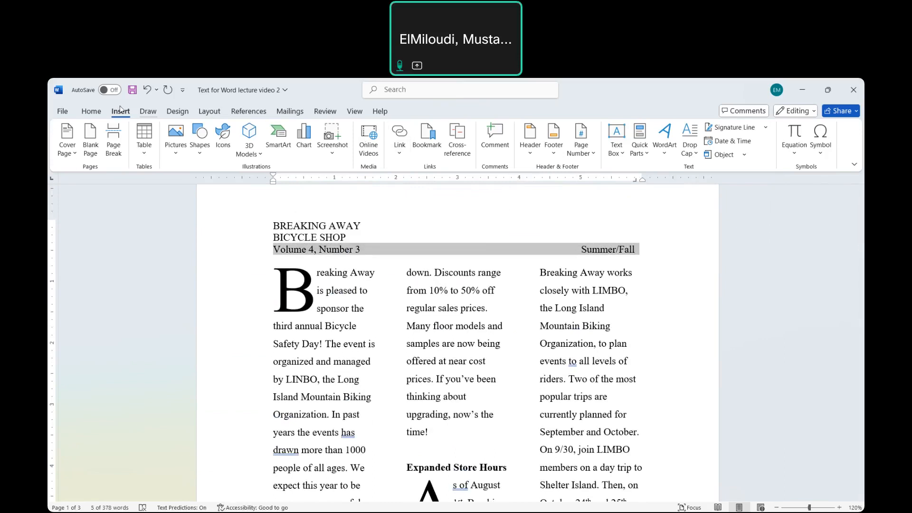
pyautogui.click(91, 111)
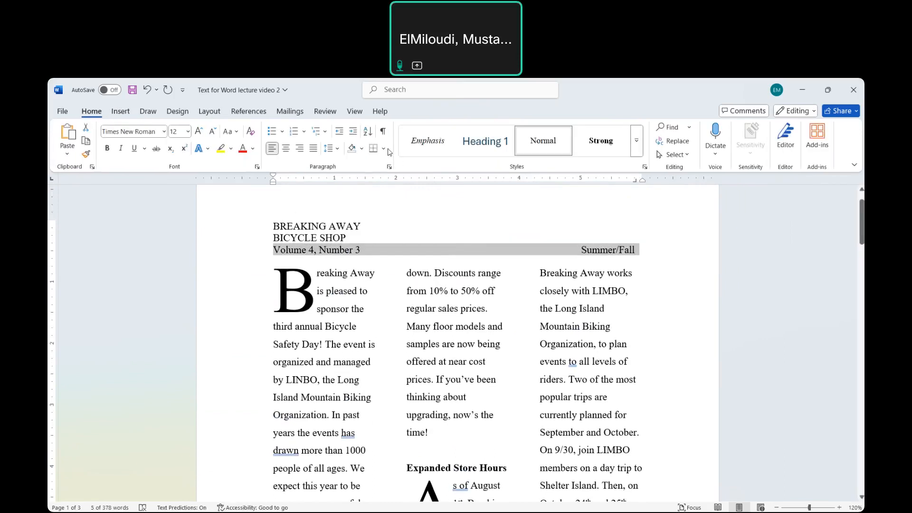
pyautogui.click(385, 148)
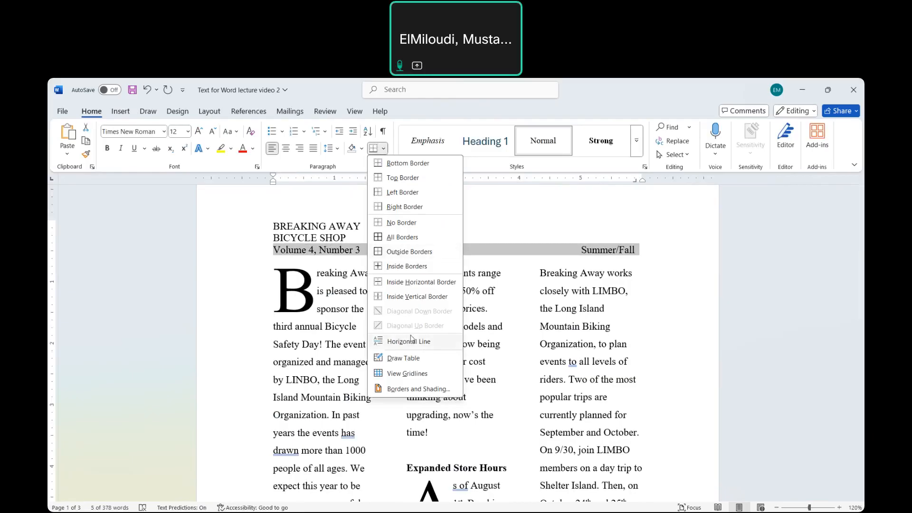
pyautogui.click(409, 390)
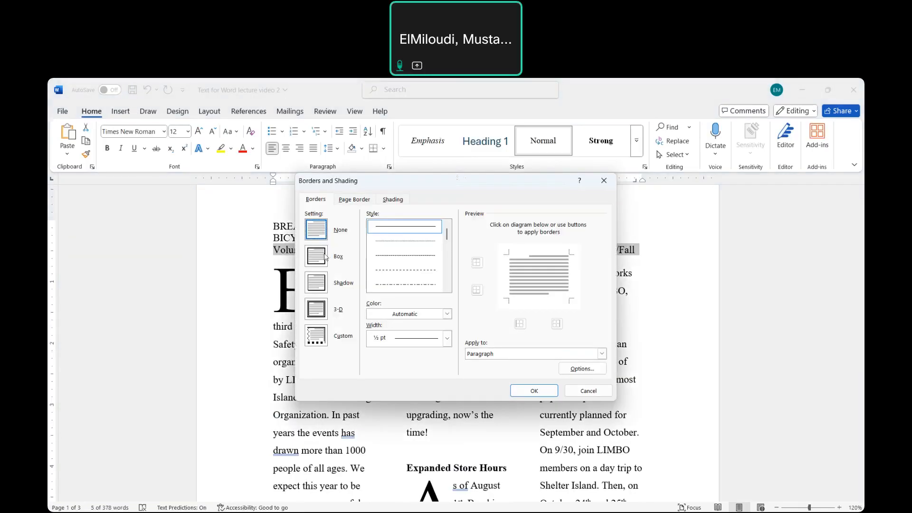
pyautogui.click(317, 260)
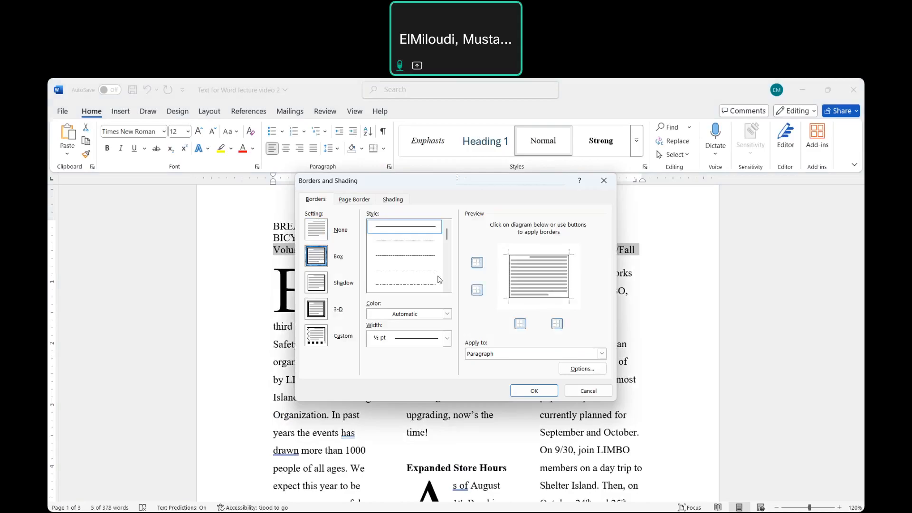
pyautogui.click(448, 288)
pyautogui.click(448, 288)
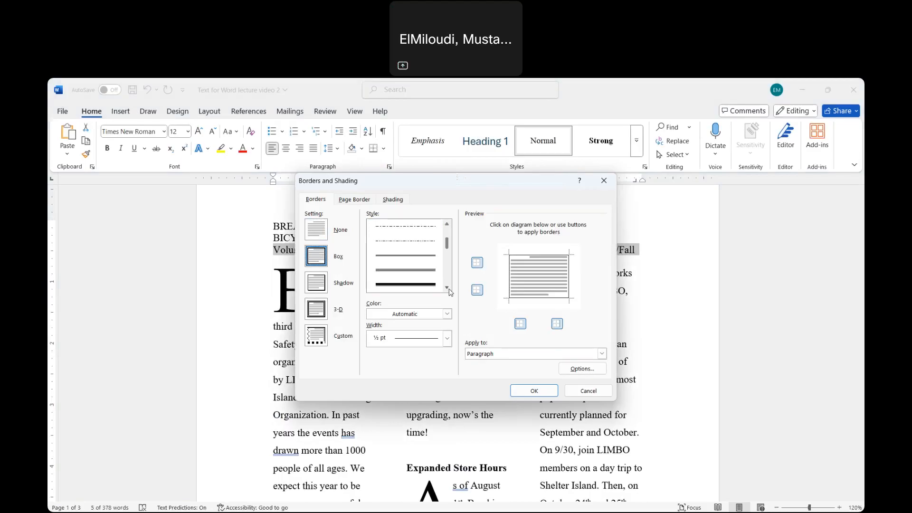
pyautogui.click(416, 274)
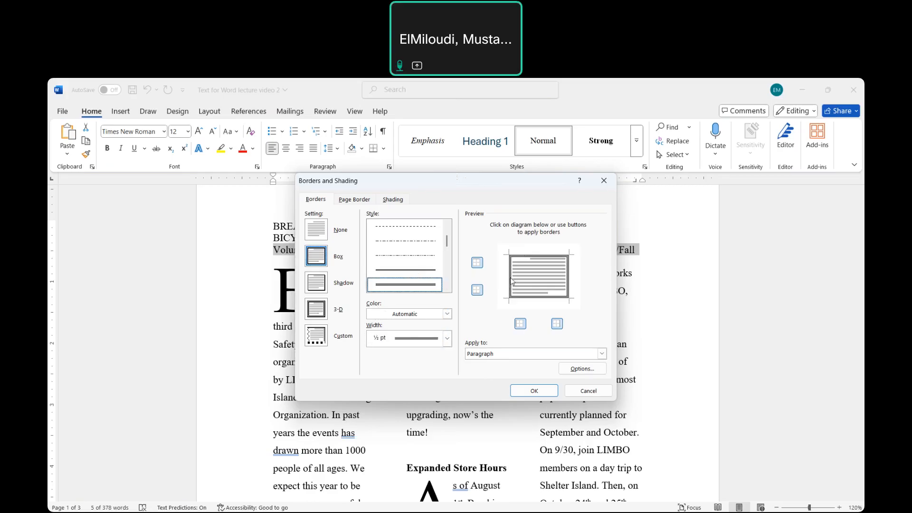
# - Remove the border's left and right sides and apply the remaining top and bottom borders to the volume line
pyautogui.click(511, 280)
pyautogui.click(570, 280)
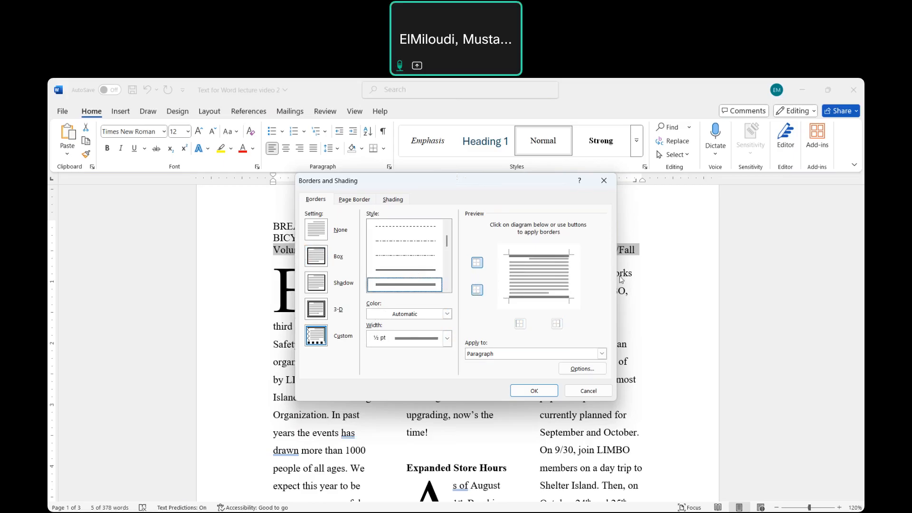
pyautogui.click(534, 391)
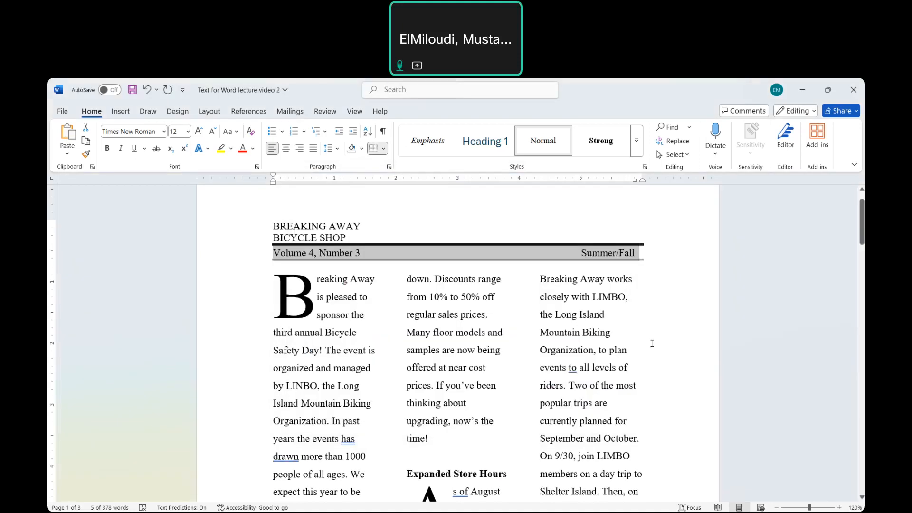
pyautogui.click(652, 343)
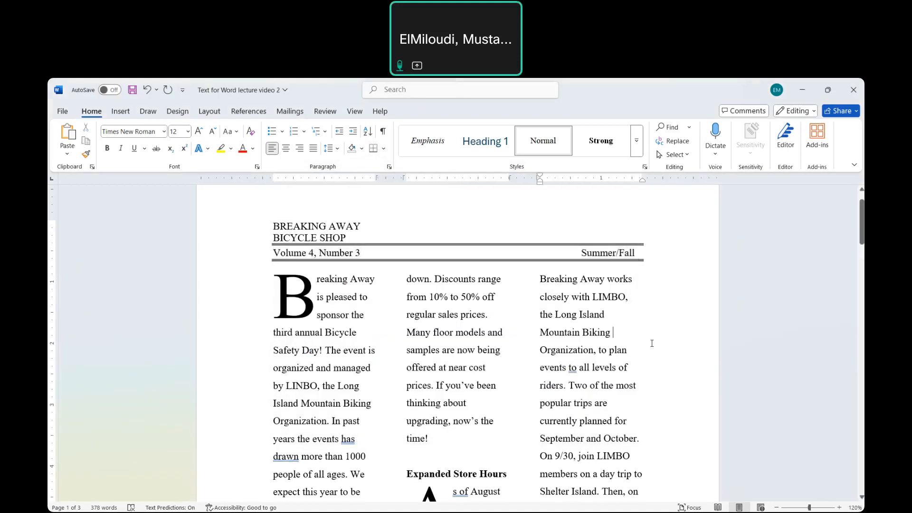
# - Place the cursor in the blank space below the newsletter columns and examine the food list and Income table further down
pyautogui.scroll(-1, 652, 343)
pyautogui.scroll(-1, 652, 343)
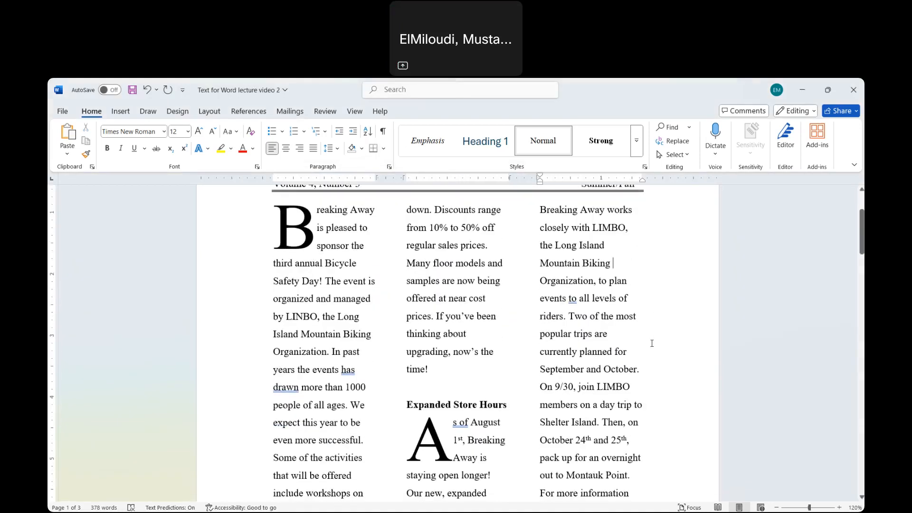
pyautogui.scroll(-13, 652, 343)
pyautogui.scroll(-7, 652, 344)
pyautogui.scroll(4, 652, 344)
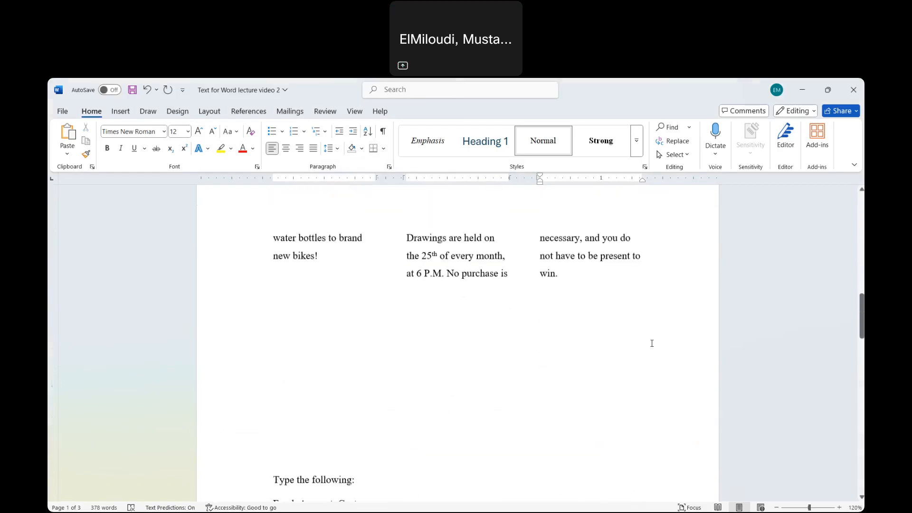
pyautogui.scroll(1, 652, 343)
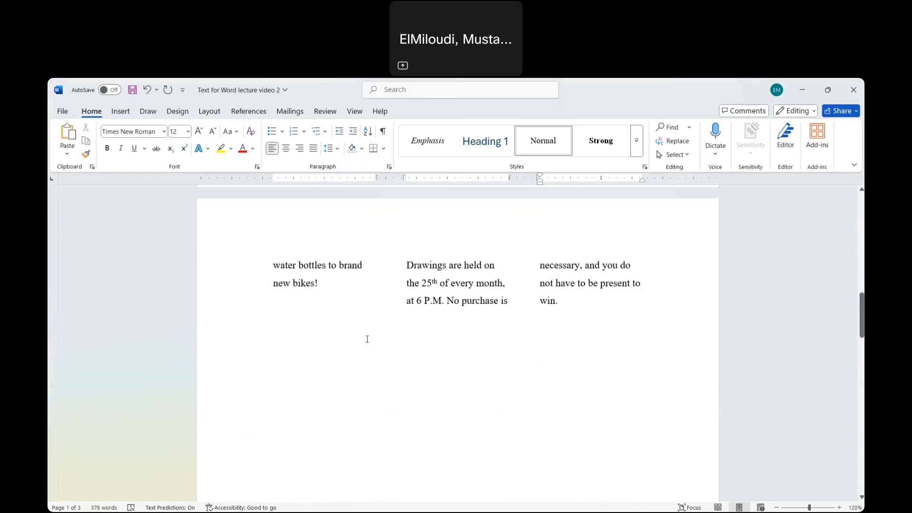
pyautogui.click(313, 330)
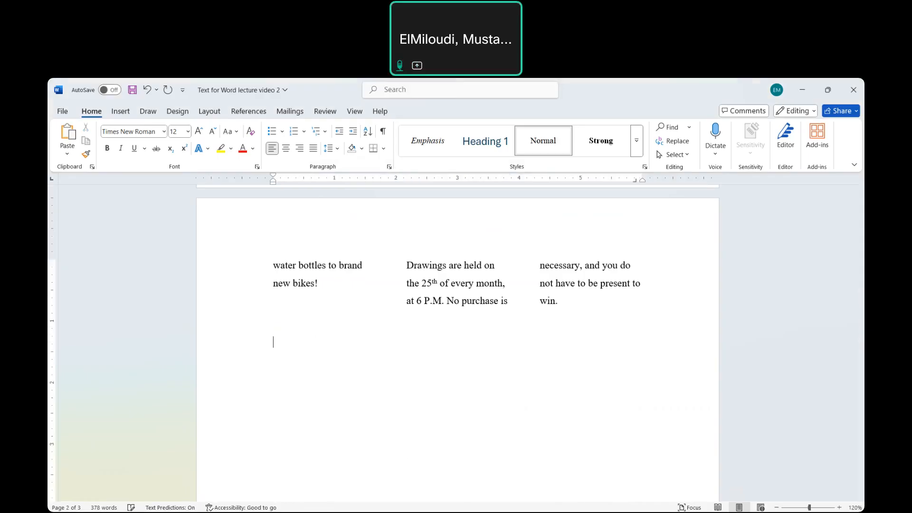
pyautogui.scroll(-8, 415, 392)
pyautogui.scroll(-1, 414, 392)
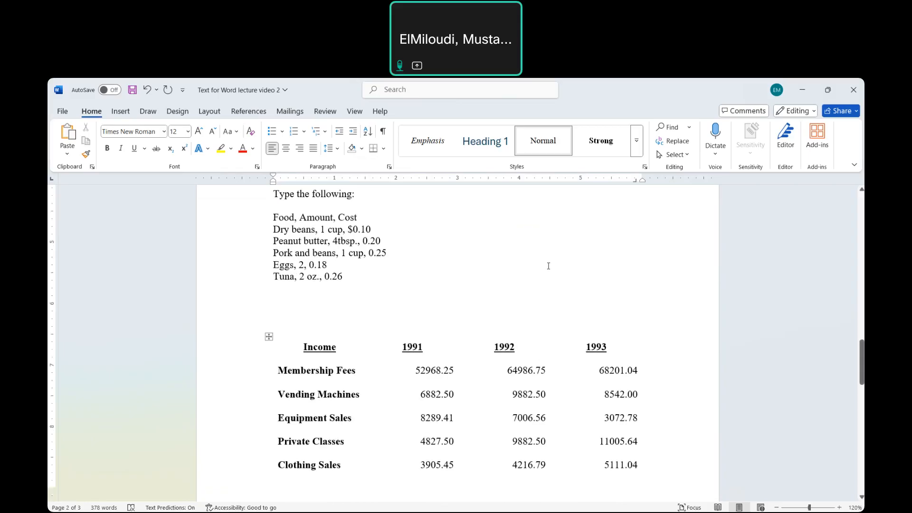
pyautogui.scroll(9, 480, 235)
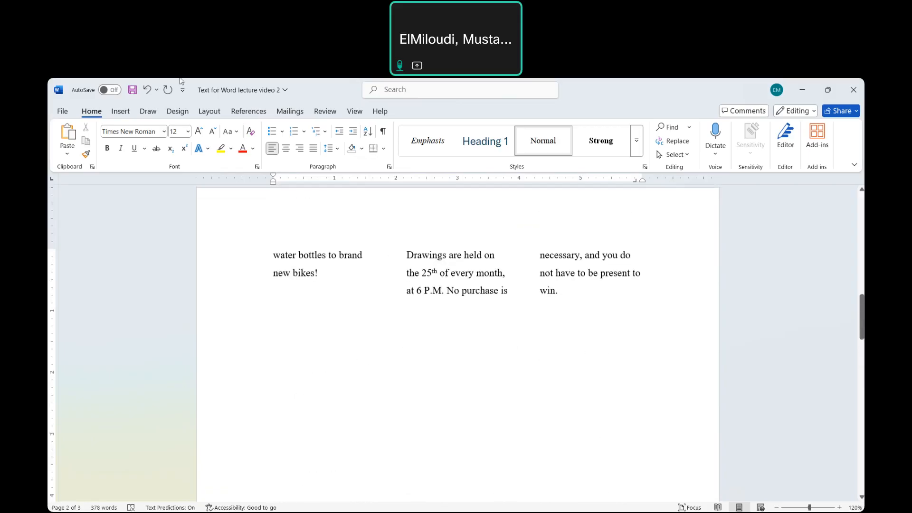
# - Insert a table with 4 columns and 7 rows below the newsletter columns, keeping the fixed column width on Auto
pyautogui.click(121, 111)
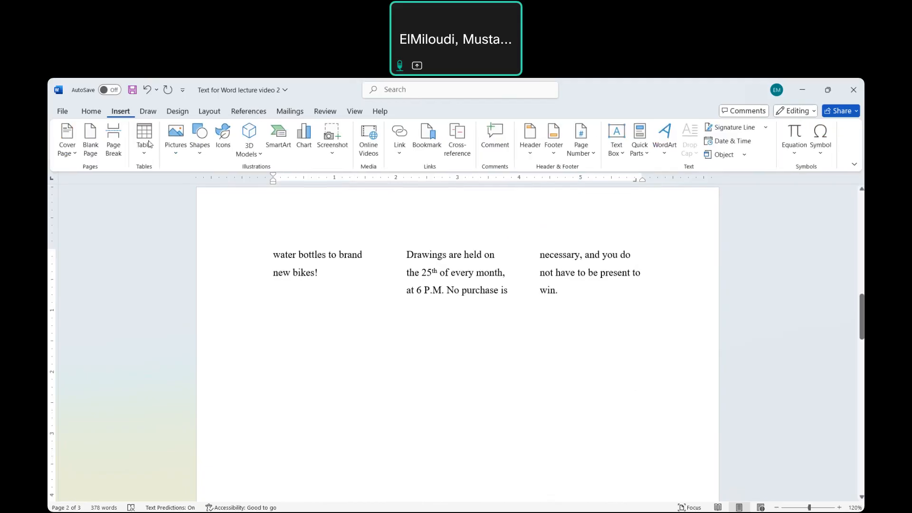
pyautogui.click(145, 158)
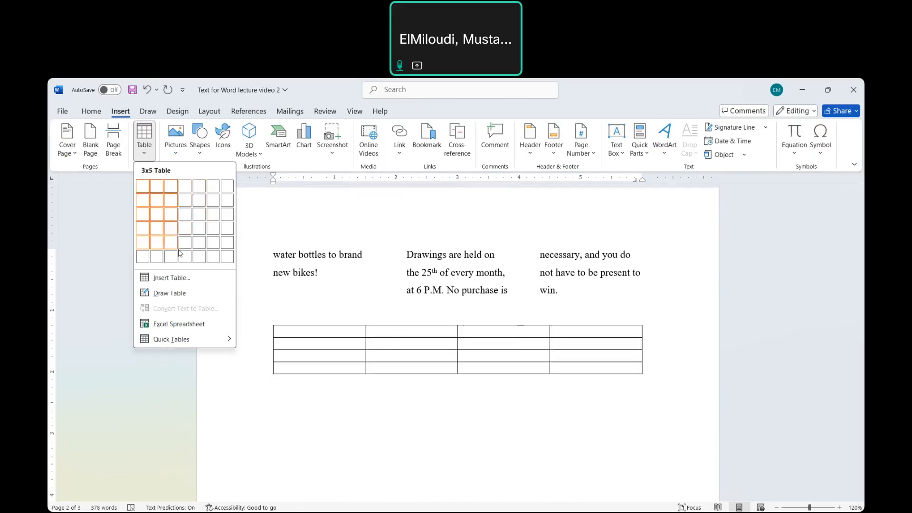
pyautogui.click(162, 280)
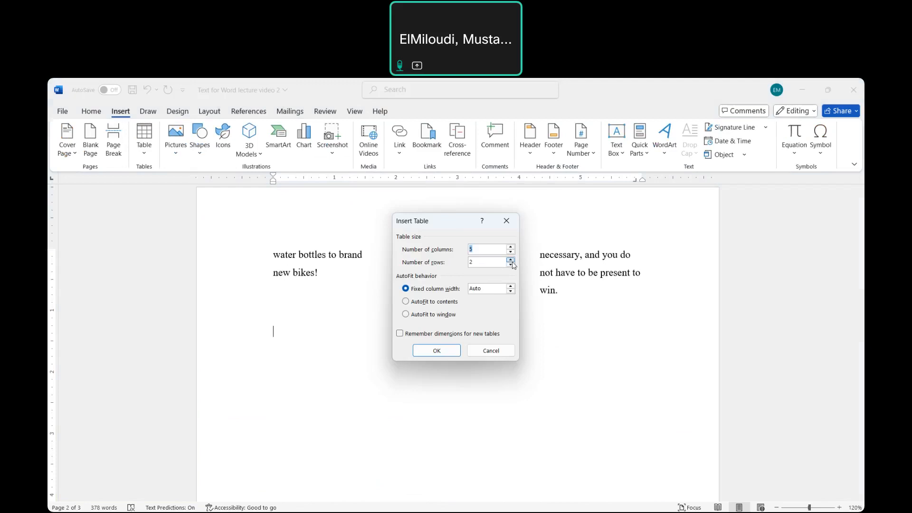
pyautogui.click(511, 260)
pyautogui.click(511, 260)
pyautogui.click(511, 260)
pyautogui.click(511, 260)
pyautogui.click(511, 260)
pyautogui.click(511, 252)
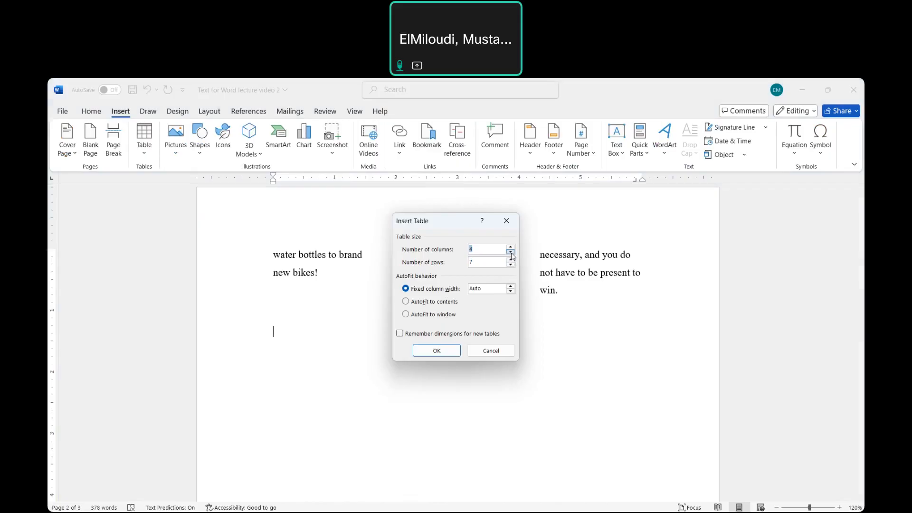
pyautogui.click(437, 352)
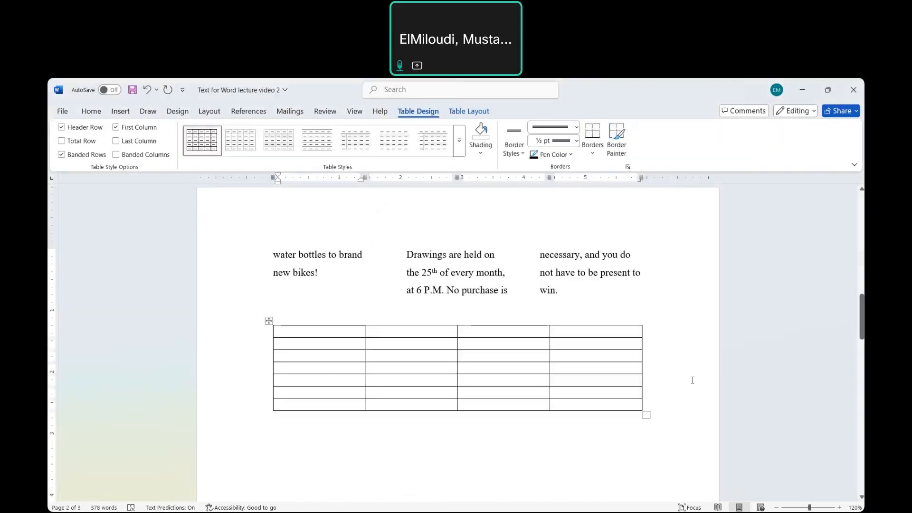
# - Copy the Income label column from the existing Income table into the first column of the new table
pyautogui.scroll(-7, 623, 457)
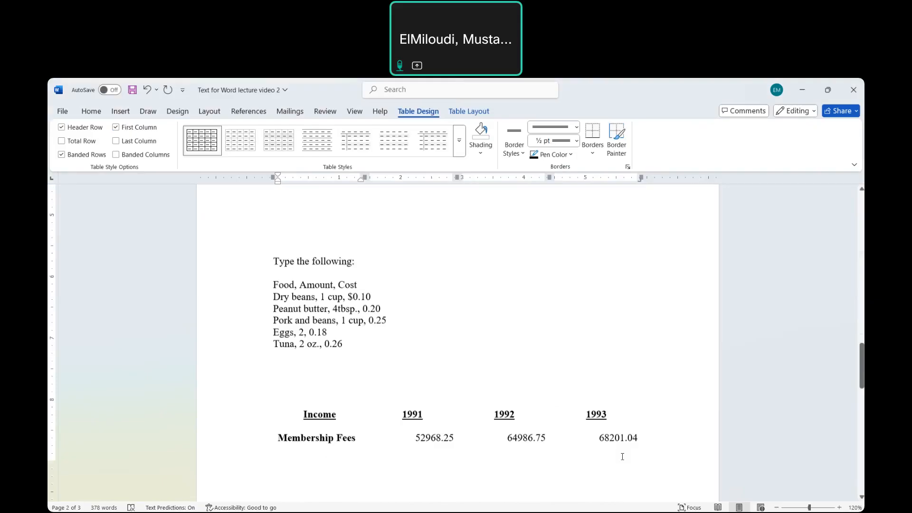
pyautogui.scroll(-6, 622, 457)
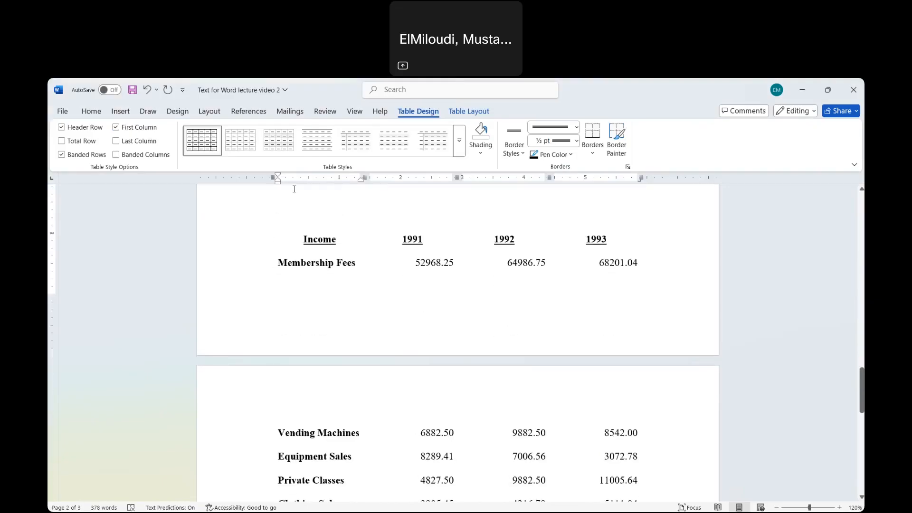
pyautogui.click(314, 233)
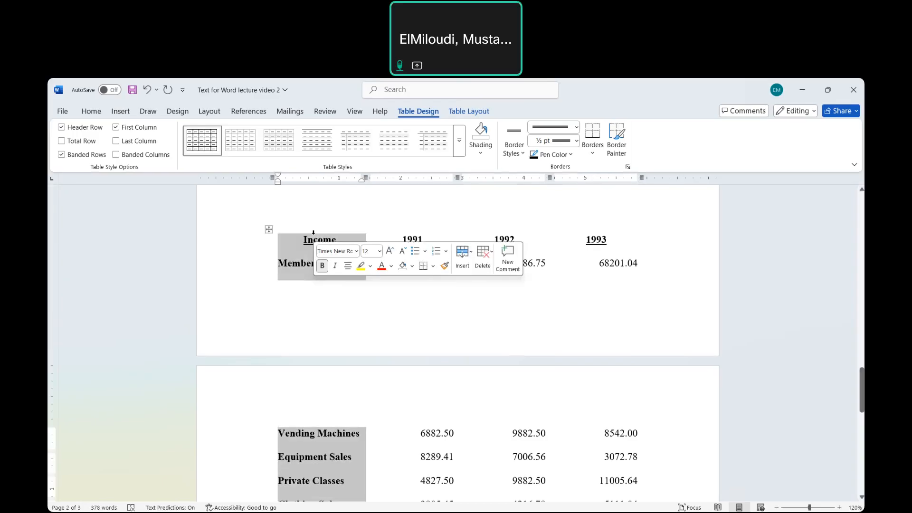
pyautogui.scroll(10, 430, 269)
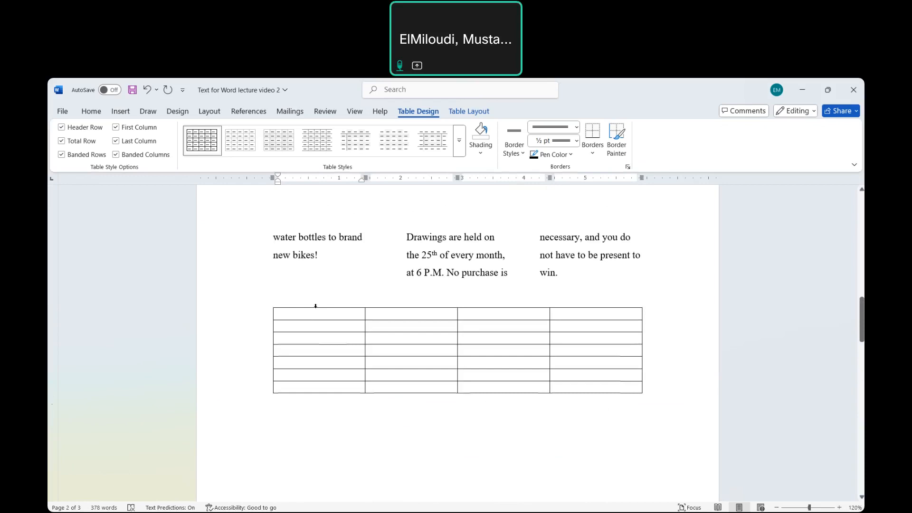
pyautogui.click(316, 306)
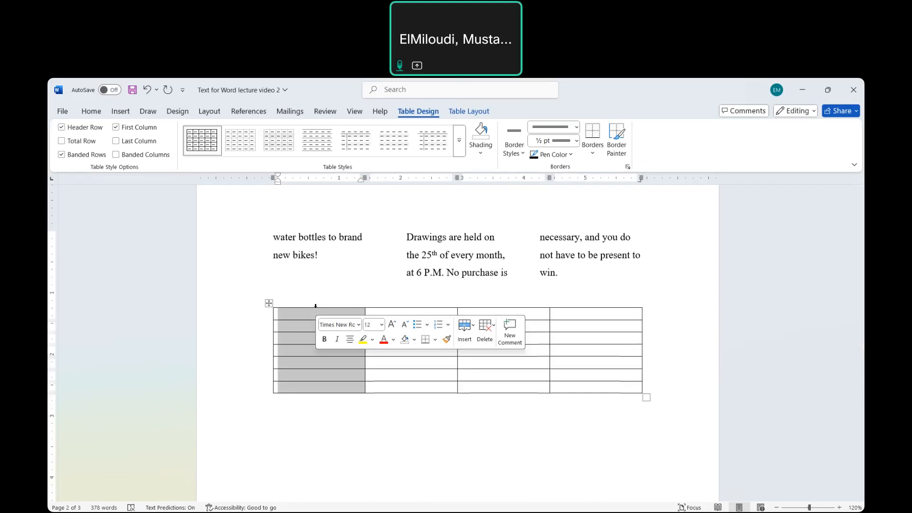
pyautogui.write('Income Membership Fees Vending Machines Equipment Sales Private Classes Clothing Sales Shoe Sales')
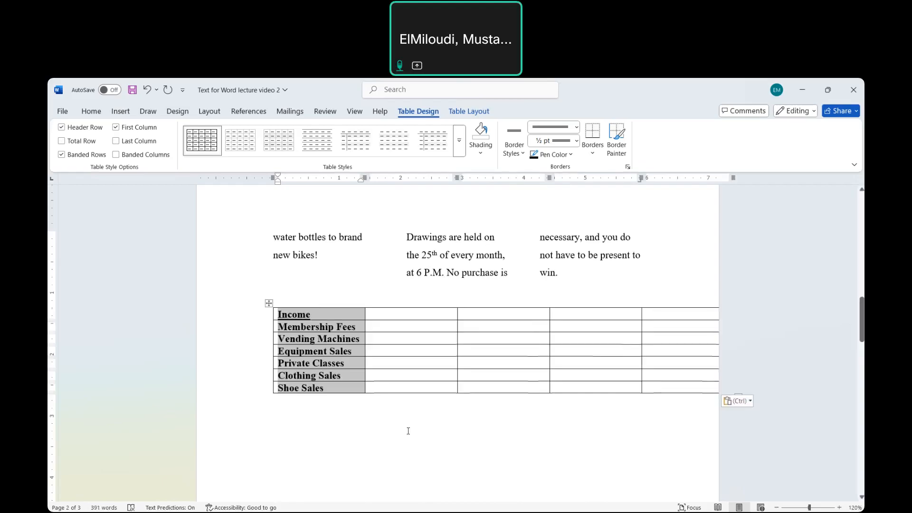
# - Copy the 1991 column from the original Income table into the second column of the new table
pyautogui.scroll(-8, 408, 431)
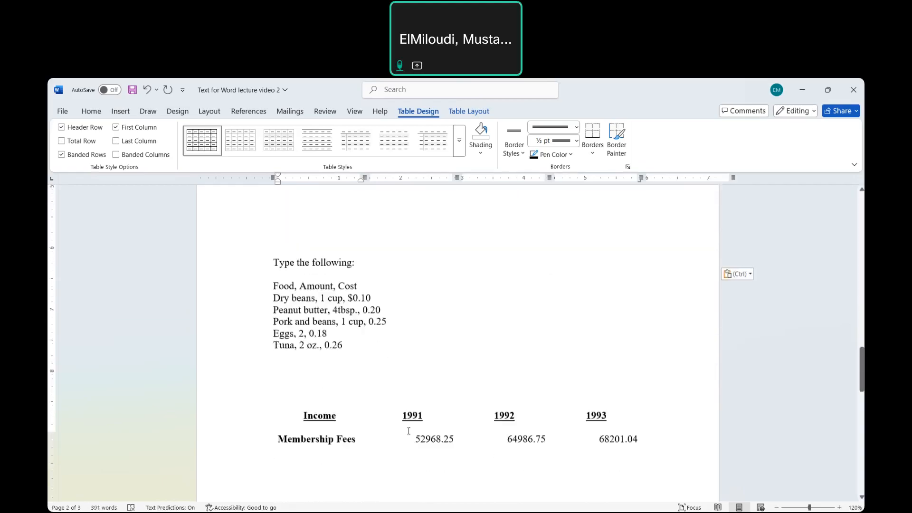
pyautogui.scroll(-3, 409, 431)
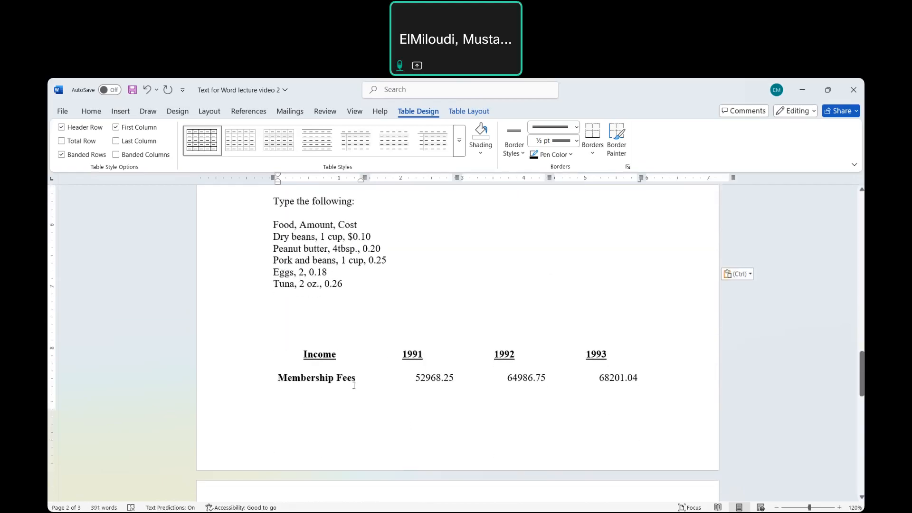
pyautogui.click(412, 347)
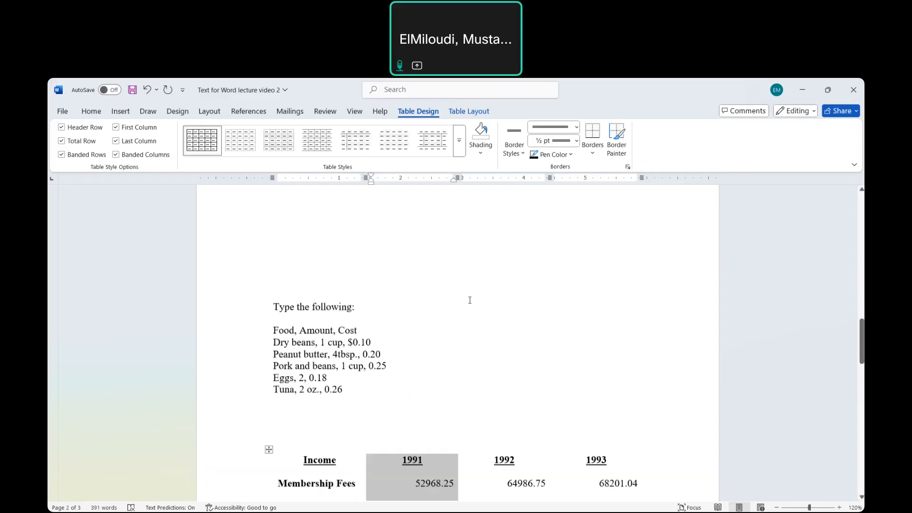
pyautogui.scroll(10, 470, 300)
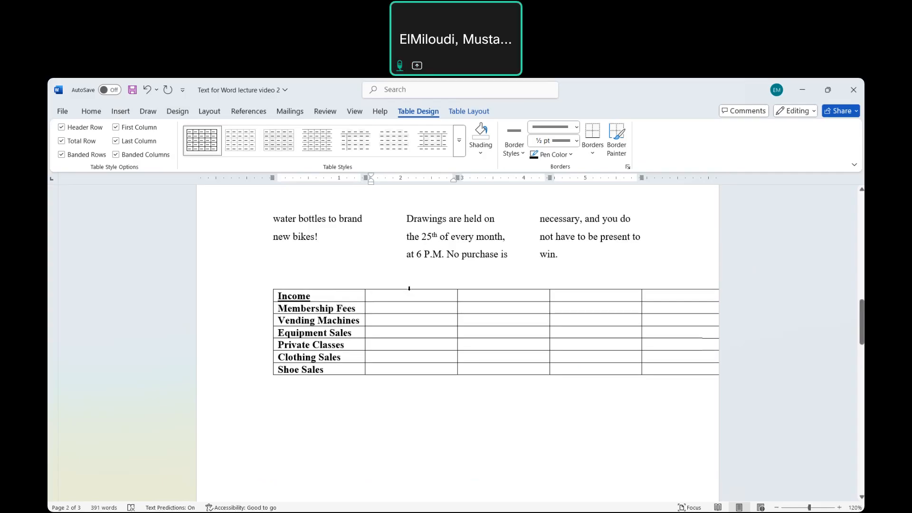
pyautogui.click(410, 289)
pyautogui.write('1991 52968.25 6882.50 8289.41 4827.50 3905.45 6894.11')
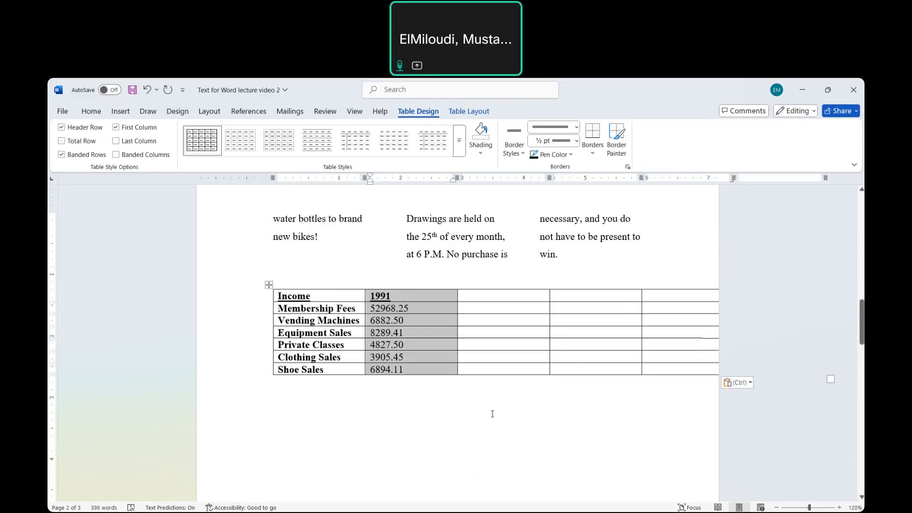
# - Copy the 1992 column from the original Income table into the third column of the new table
pyautogui.scroll(-10, 492, 414)
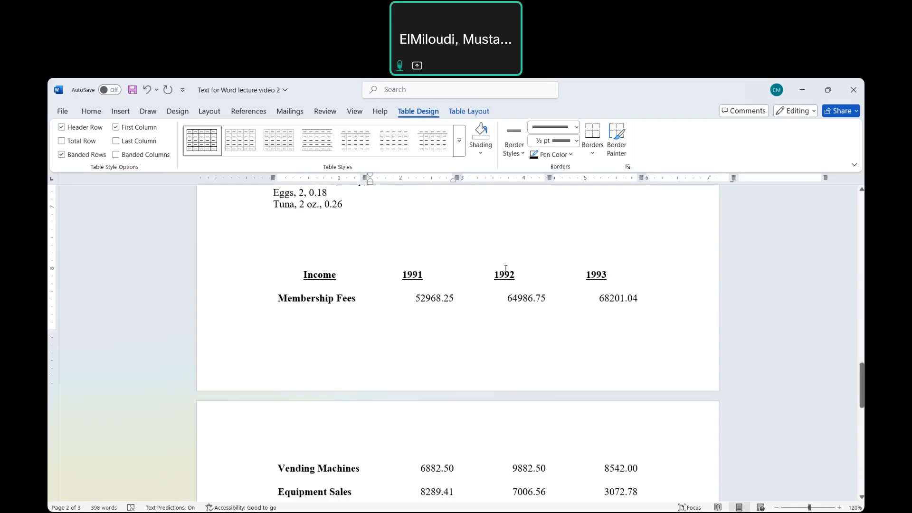
pyautogui.click(507, 272)
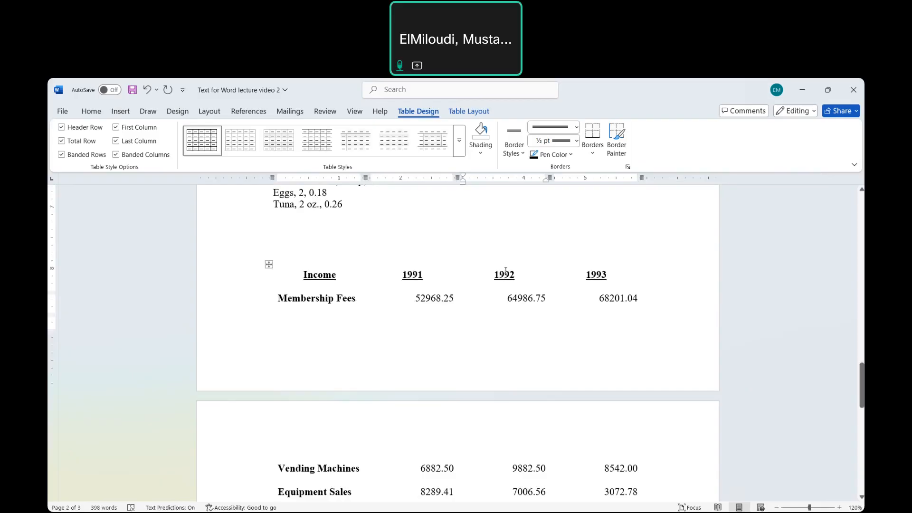
pyautogui.click(505, 268)
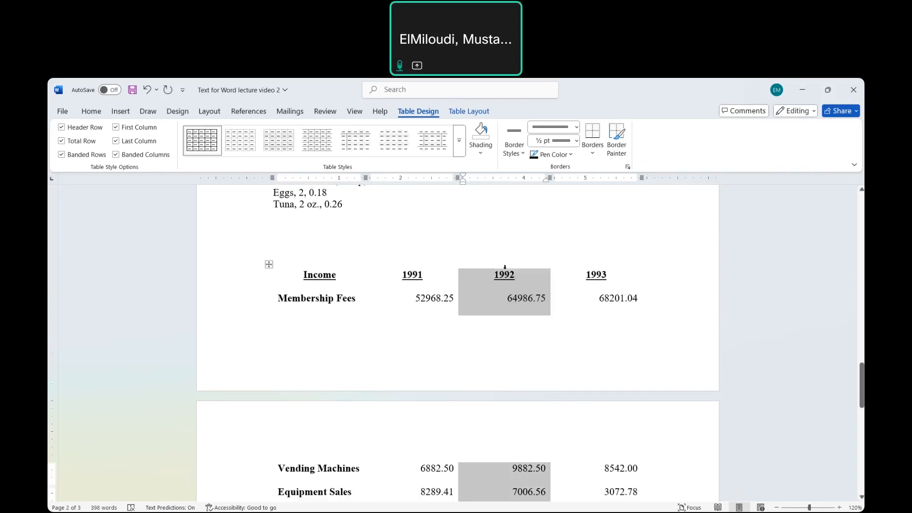
pyautogui.scroll(10, 548, 205)
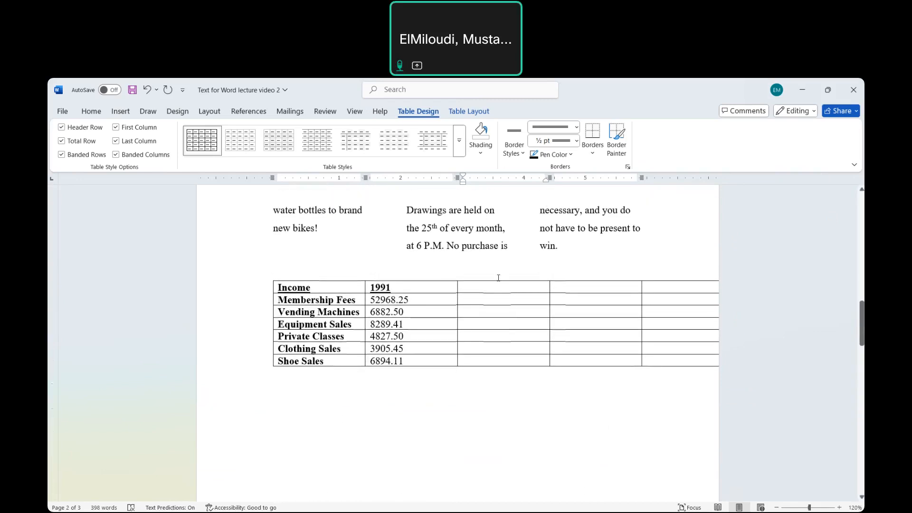
pyautogui.click(498, 279)
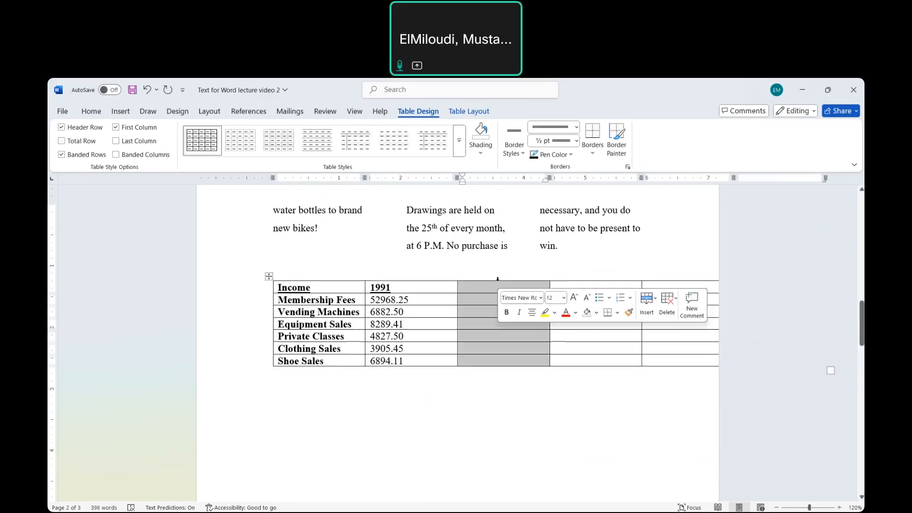
pyautogui.write('1992 64986.75 9882.50 7006.56 9882.50 4216.79 6996.12')
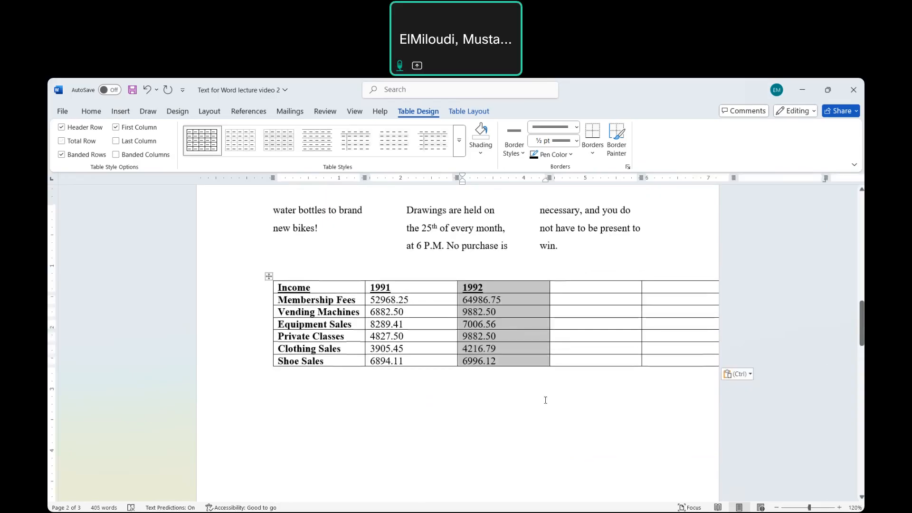
# - Copy the 1993 column from the original Income table into the new table's fourth column and deselect it
pyautogui.scroll(-8, 546, 400)
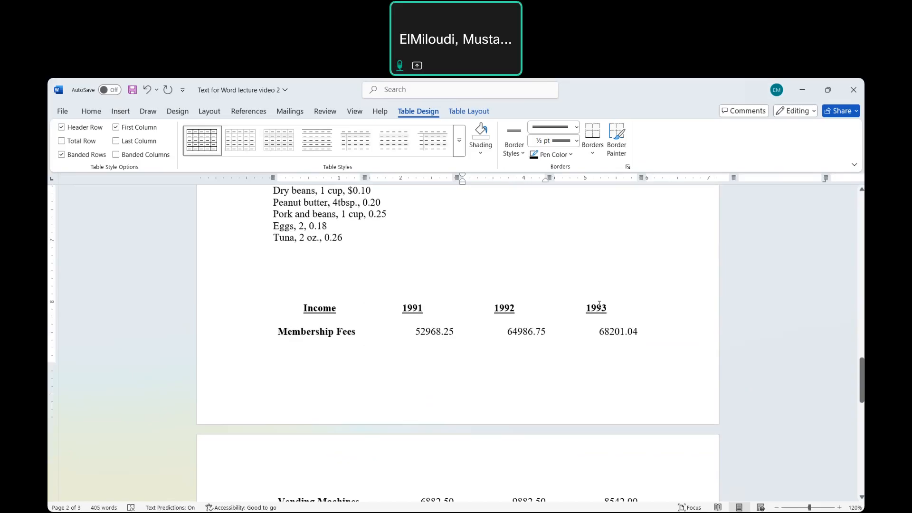
pyautogui.click(600, 304)
pyautogui.click(599, 301)
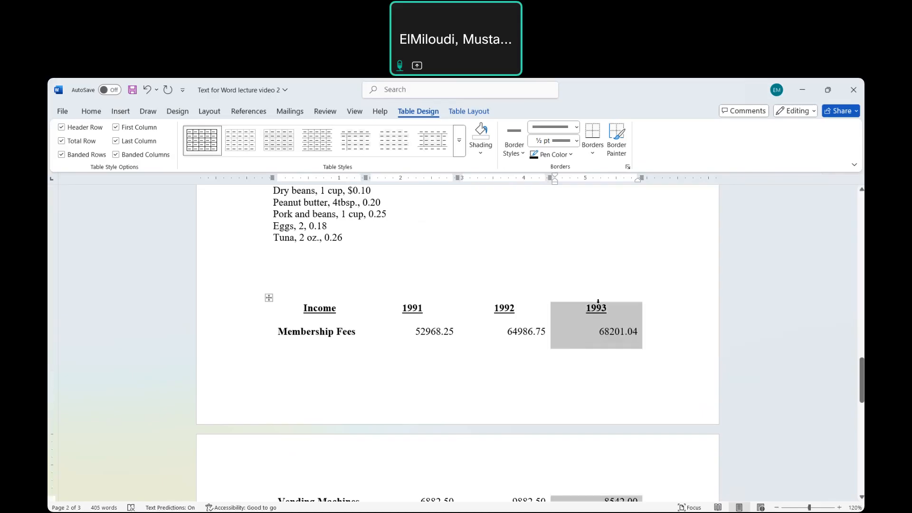
pyautogui.scroll(10, 677, 223)
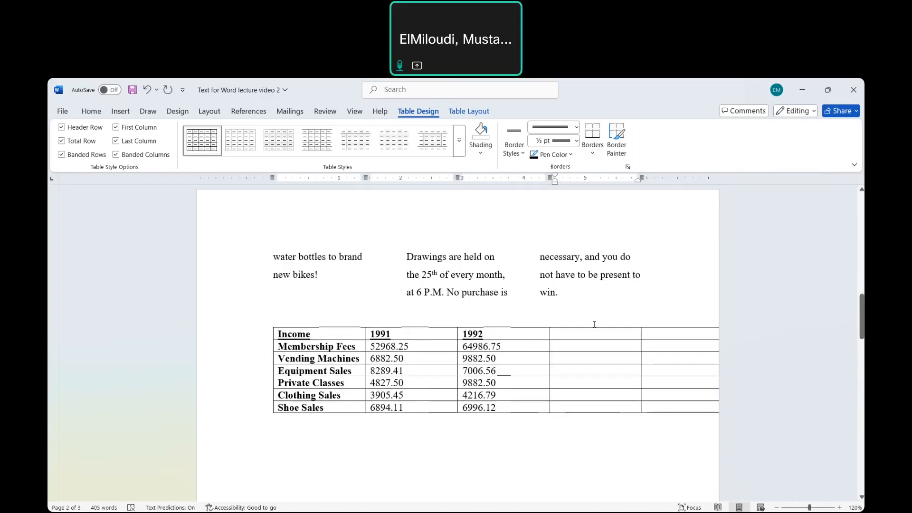
pyautogui.click(594, 326)
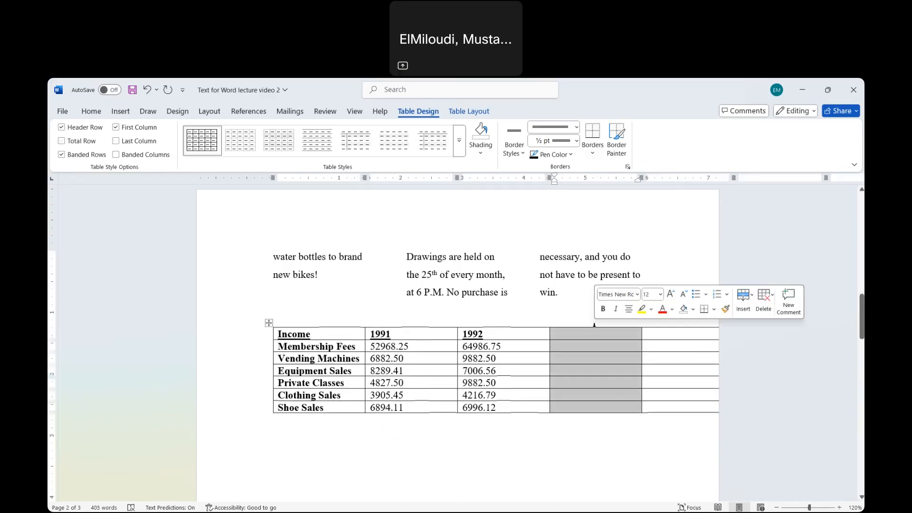
pyautogui.write('1993 68201.04 8542.00 3072.78 11005.64 5111.04 7021.25')
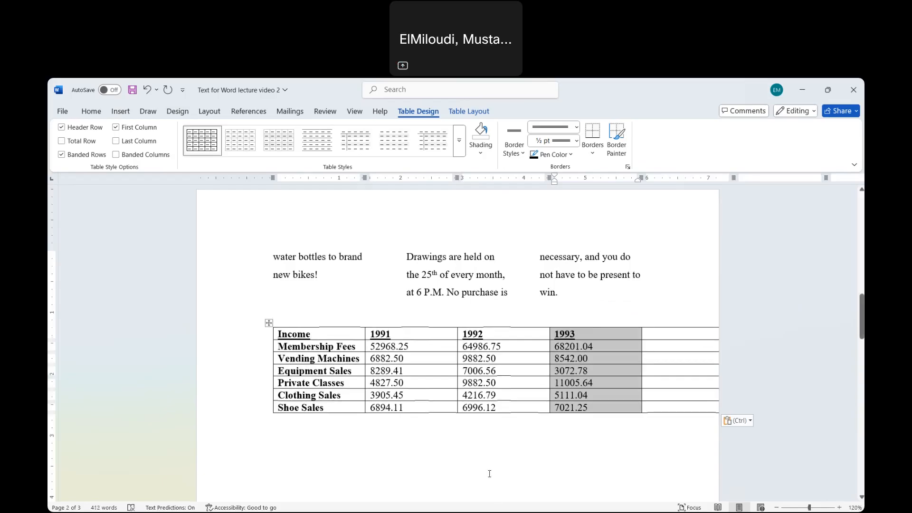
pyautogui.click(489, 474)
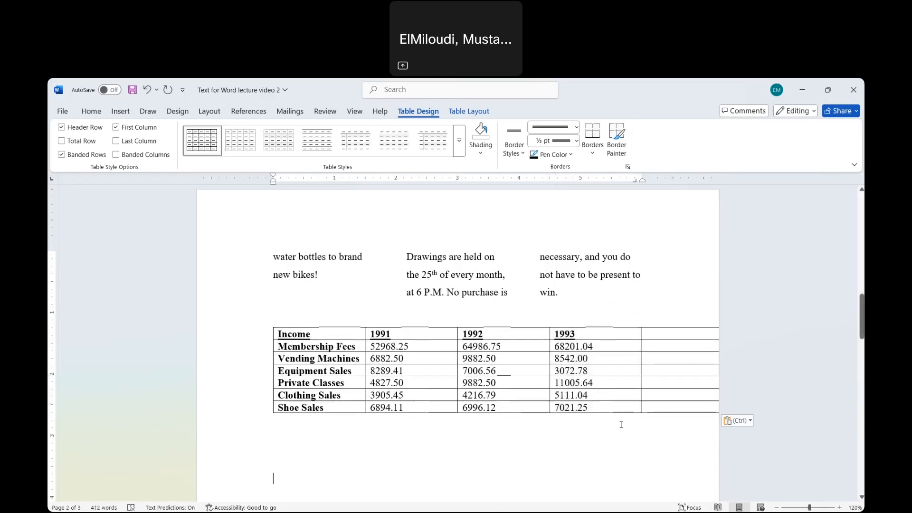
pyautogui.click(674, 408)
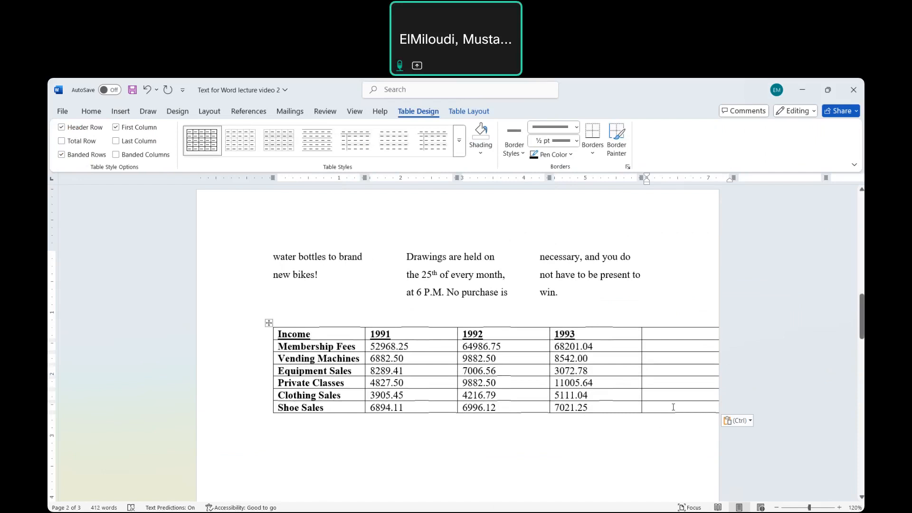
pyautogui.press('Tab')
pyautogui.click(656, 407)
pyautogui.moveTo(624, 407); pyautogui.dragTo(776, 350)
pyautogui.click(776, 350)
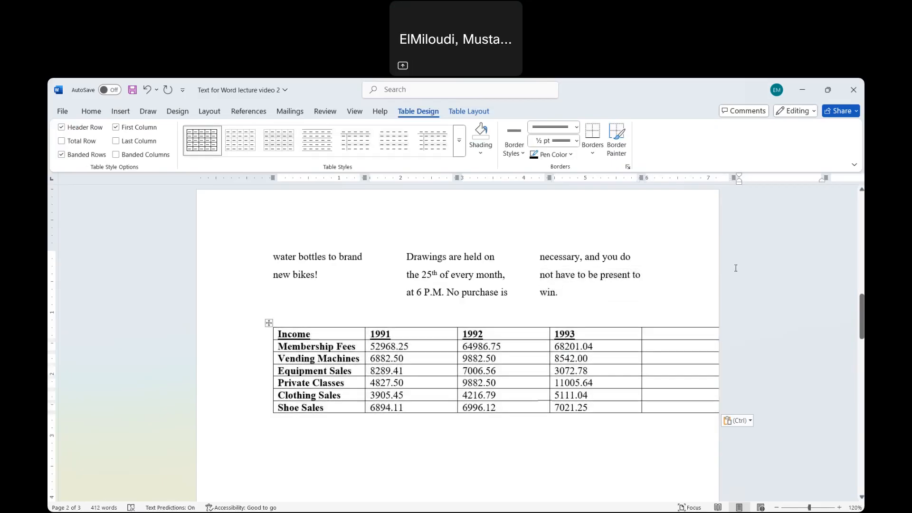
pyautogui.click(704, 267)
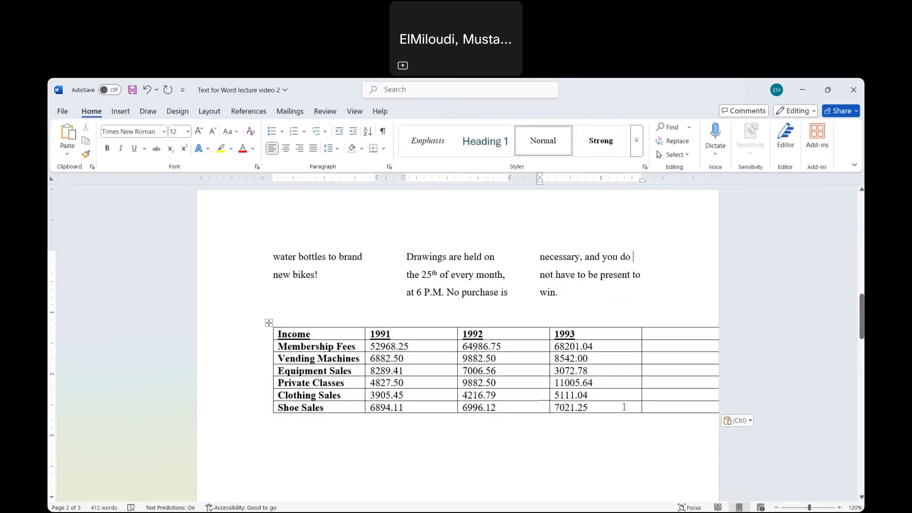
pyautogui.click(668, 407)
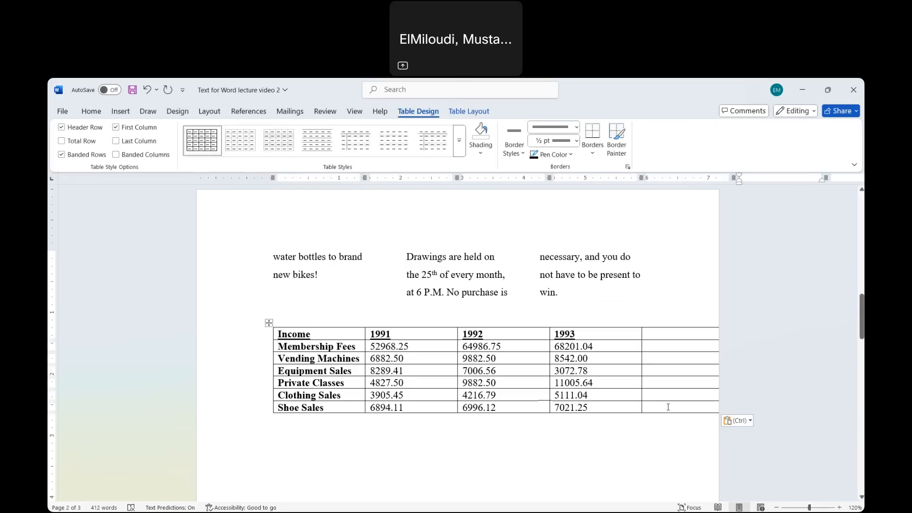
pyautogui.scroll(-6, 628, 406)
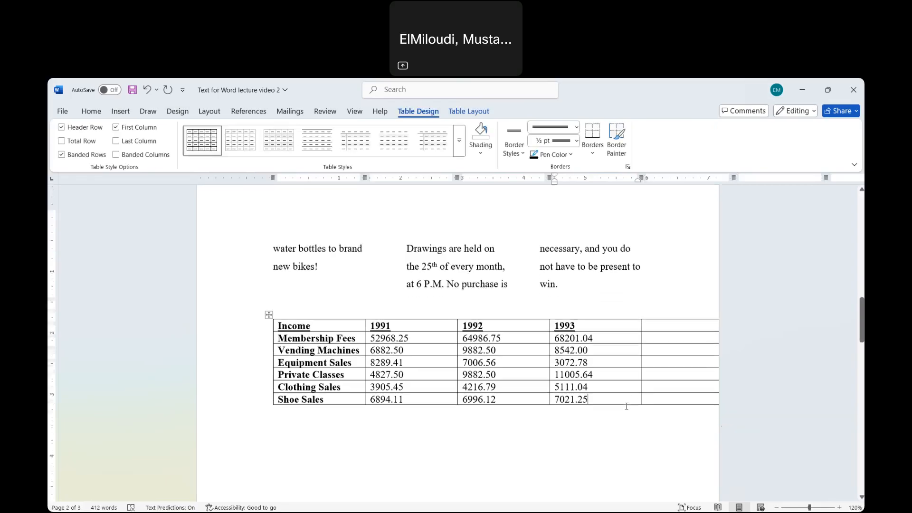
pyautogui.scroll(4, 627, 406)
pyautogui.scroll(3, 627, 406)
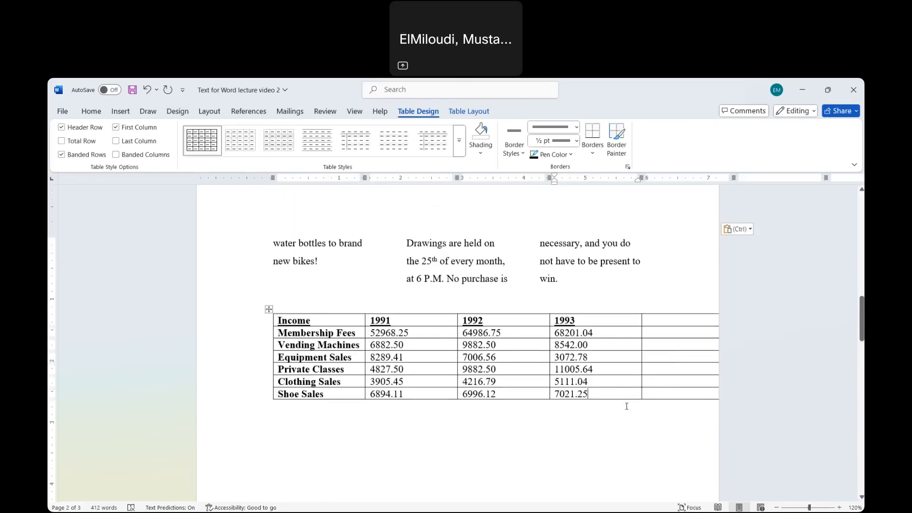
pyautogui.click(620, 394)
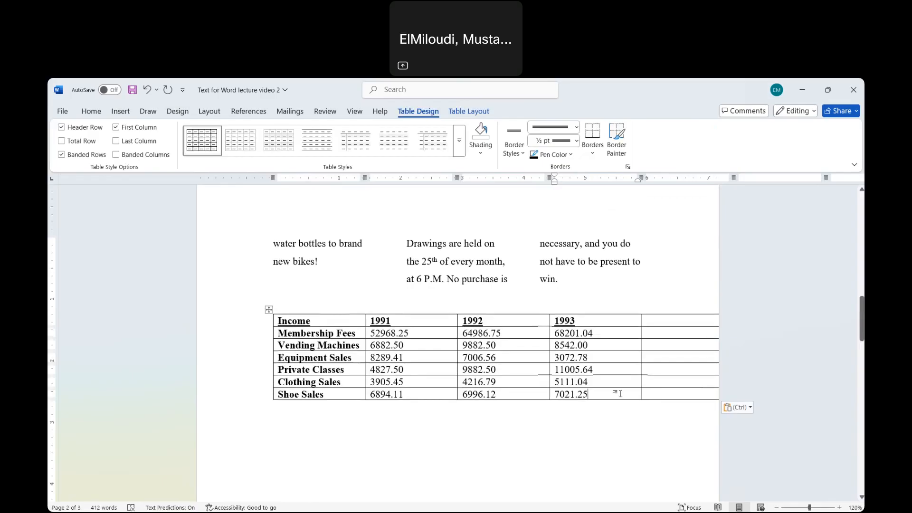
pyautogui.press('Tab')
pyautogui.press('Tab')
pyautogui.press('Tab')
pyautogui.press('Tab')
# - Insert a row below the Shoe Sales row and label its first cell "Total"
pyautogui.click(252, 397)
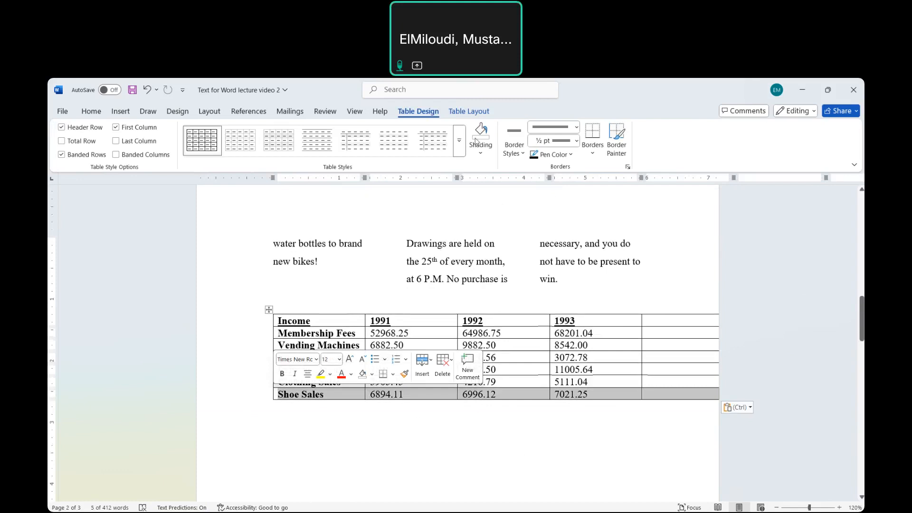
pyautogui.click(469, 111)
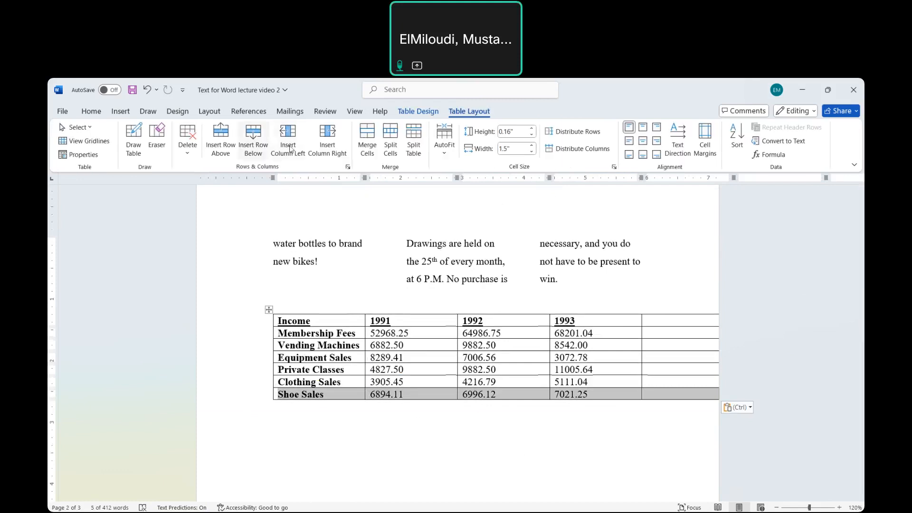
pyautogui.click(254, 149)
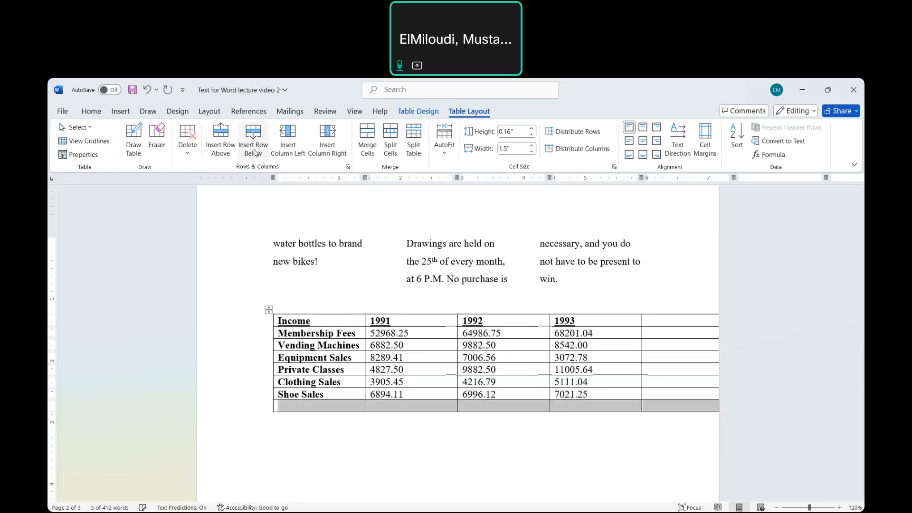
pyautogui.click(326, 411)
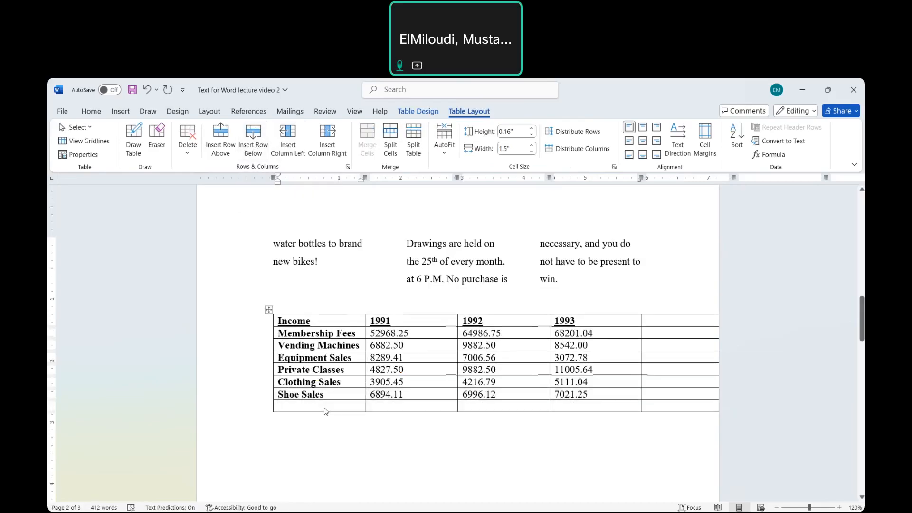
pyautogui.write('Total')
# - Insert the formula =SUM(ABOVE) with number format $#,##0.00;($#,##0.00) in the Total row's 1991 cell
pyautogui.click(418, 410)
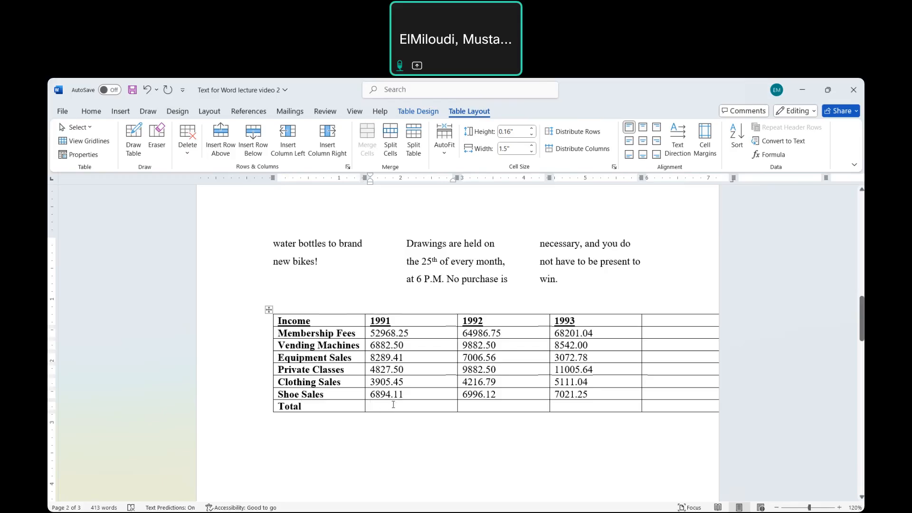
pyautogui.click(777, 158)
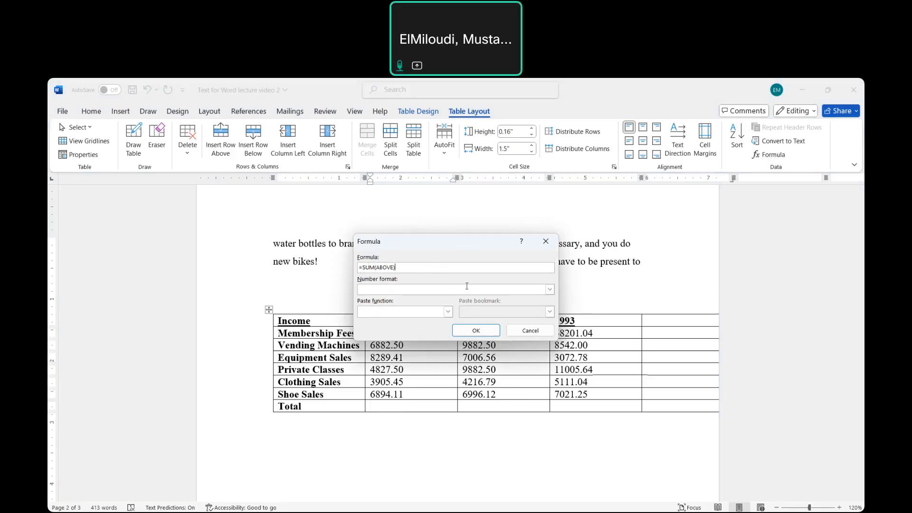
pyautogui.click(550, 289)
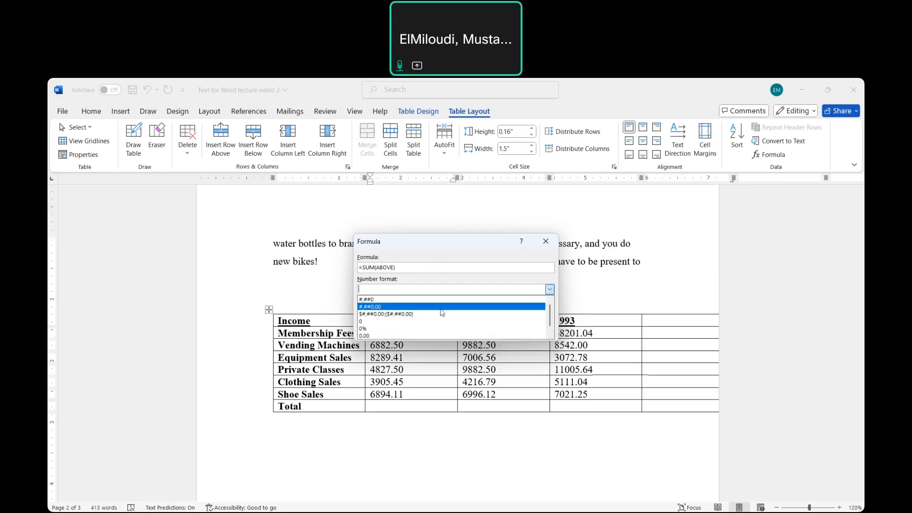
pyautogui.click(417, 314)
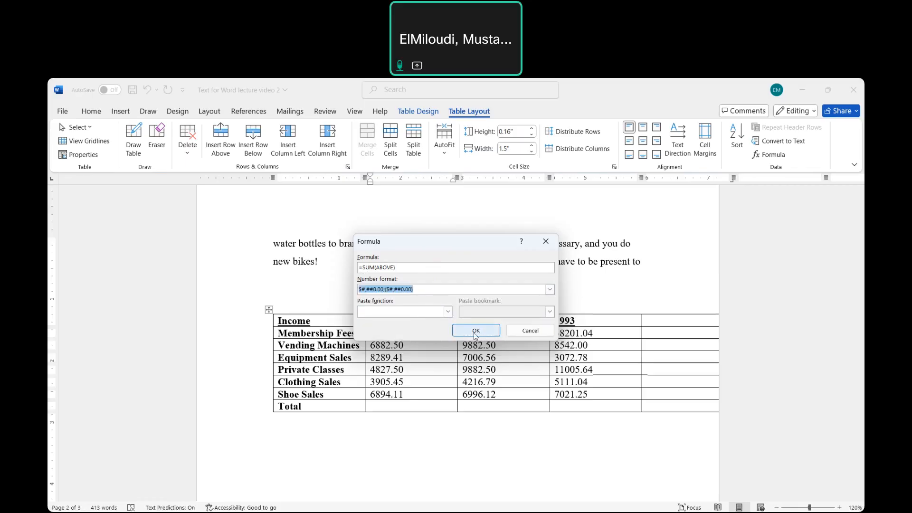
pyautogui.click(476, 332)
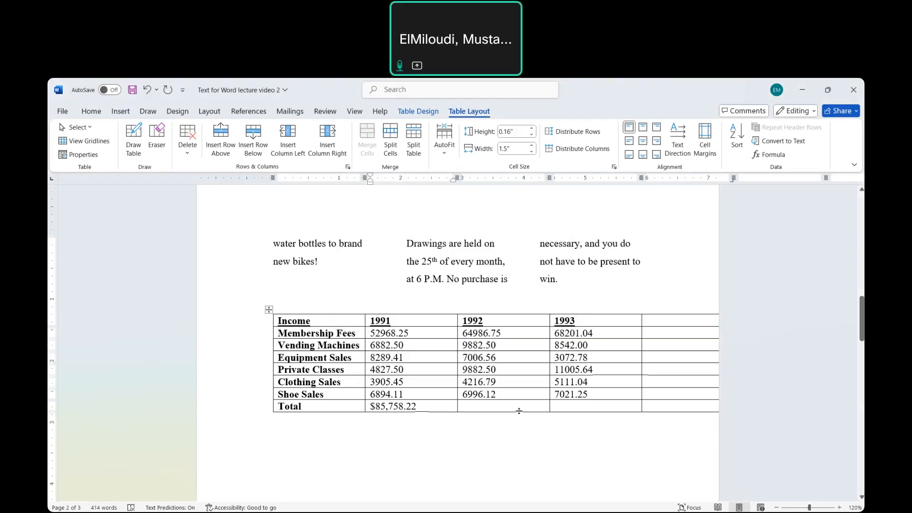
# - Total the 1992 column in its Total cell with =SUM(ABOVE), using number format $#,##0.00;($#,##0.00)
pyautogui.click(503, 408)
pyautogui.click(773, 155)
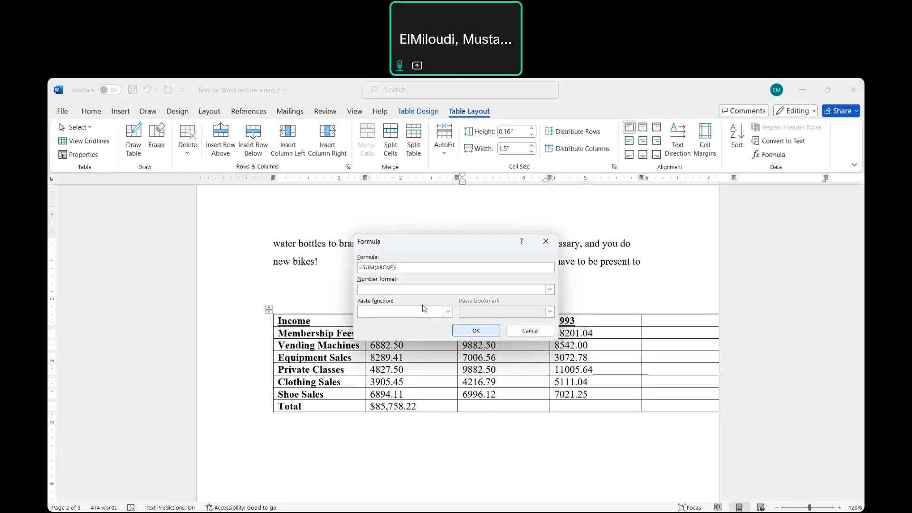
pyautogui.click(550, 290)
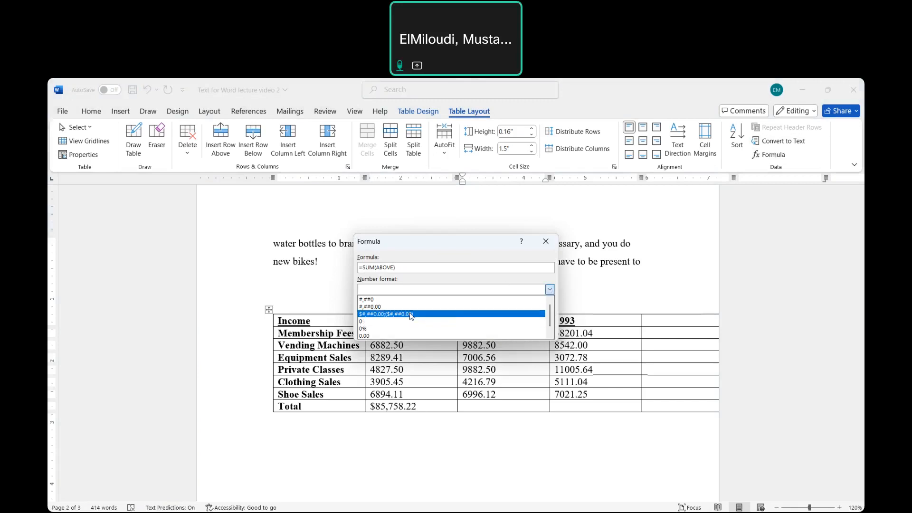
pyautogui.click(411, 315)
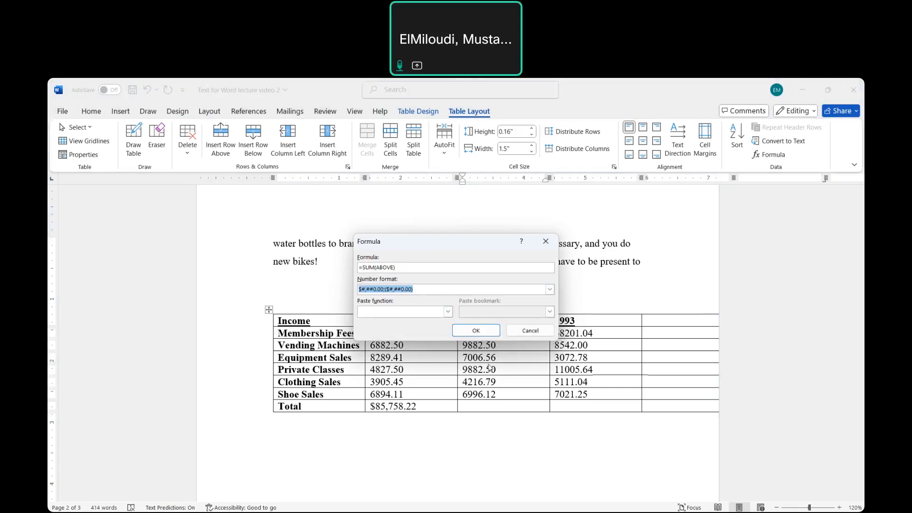
pyautogui.click(477, 330)
# - Total the 1993 column in its Total cell with =SUM(ABOVE) and number format $#,##0.00;($#,##0.00)
pyautogui.press('Tab')
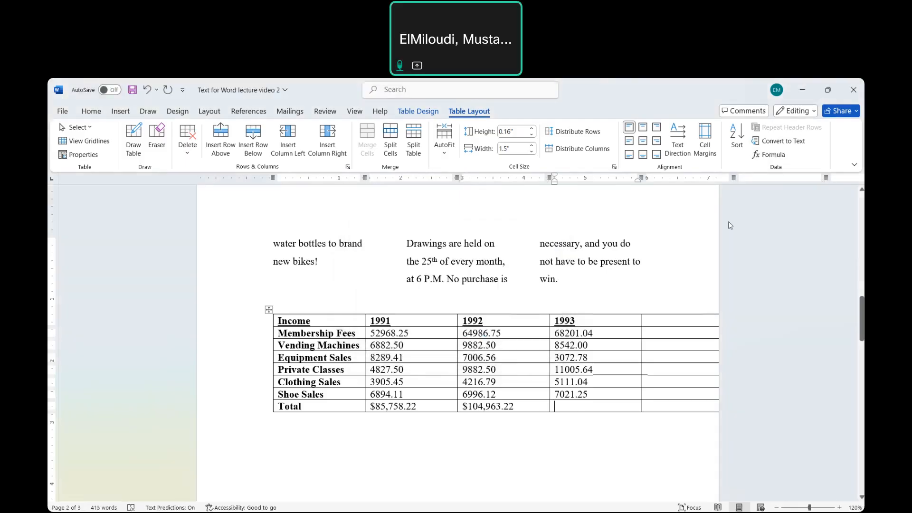
pyautogui.click(770, 155)
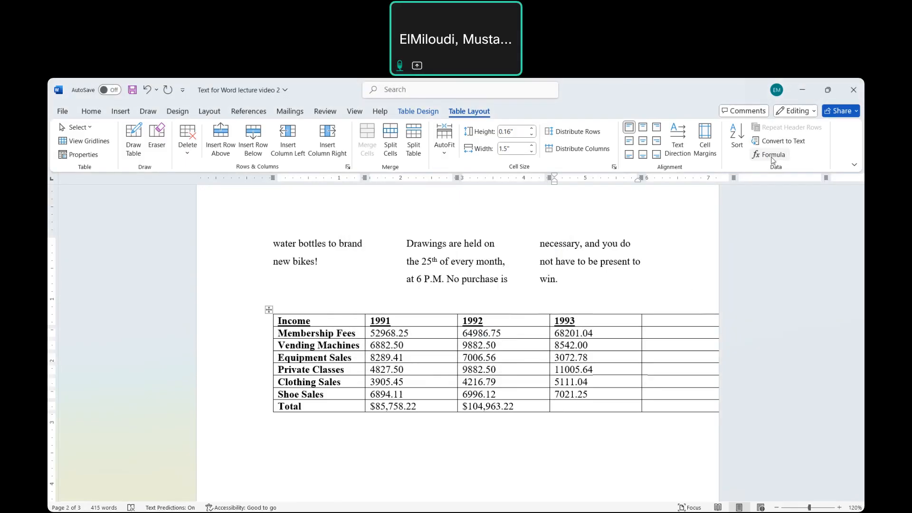
pyautogui.click(549, 289)
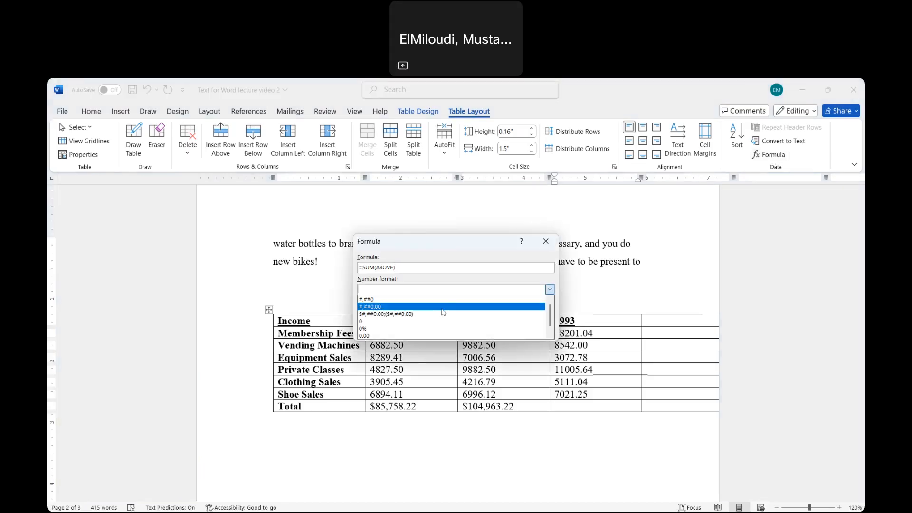
pyautogui.click(430, 314)
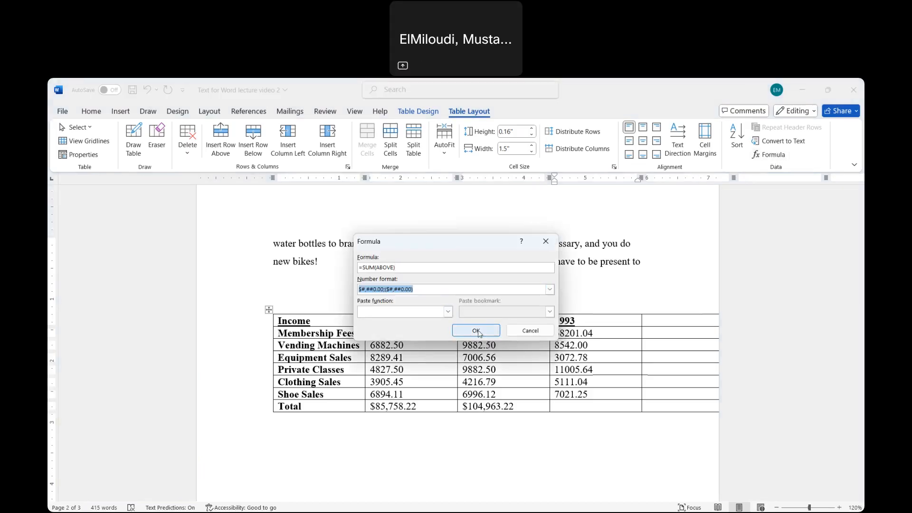
pyautogui.click(476, 331)
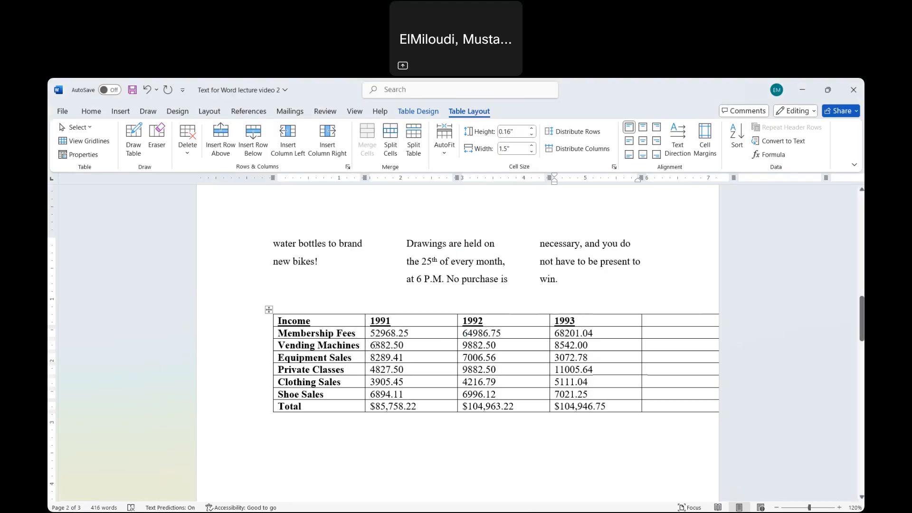
# - Change the 1991 Vending Machines amount in the new table to 7882.50
pyautogui.click(377, 345)
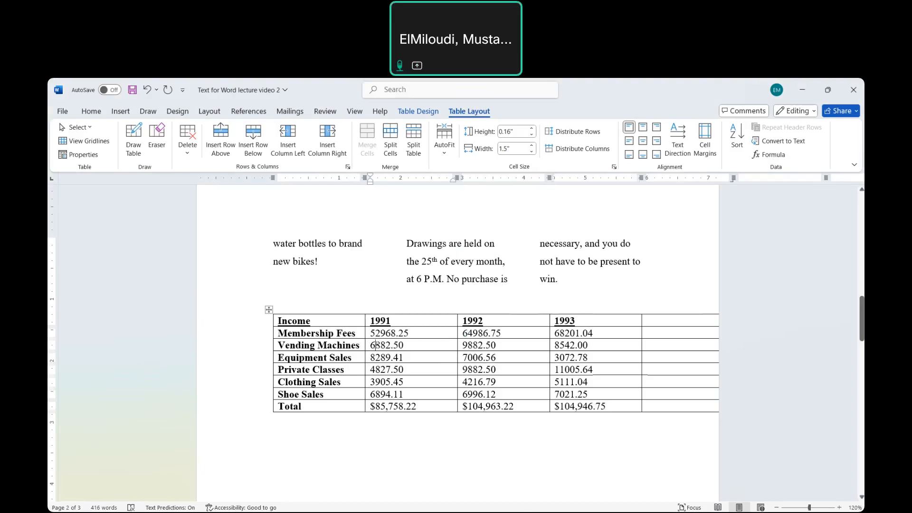
pyautogui.press('BackSpace')
pyautogui.write('7')
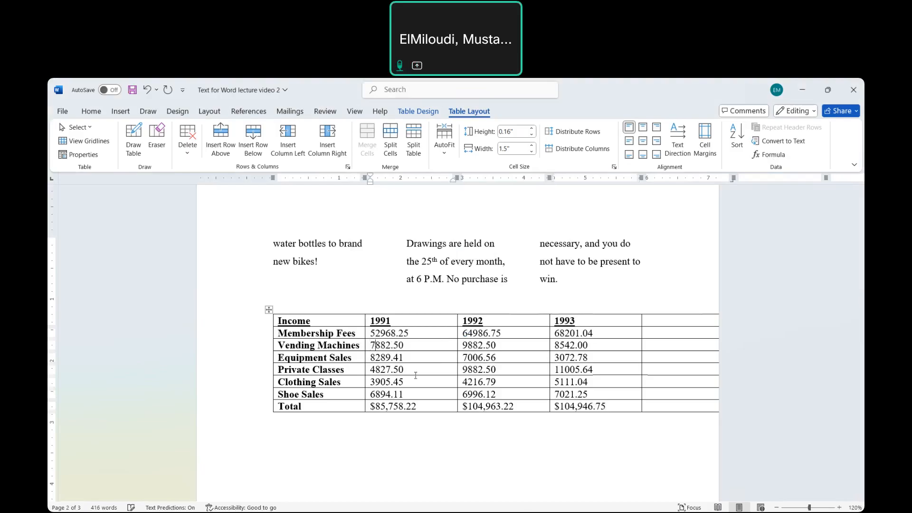
# - Update the formula field in the Total row's 1991 cell so it recalculates
pyautogui.click(378, 407)
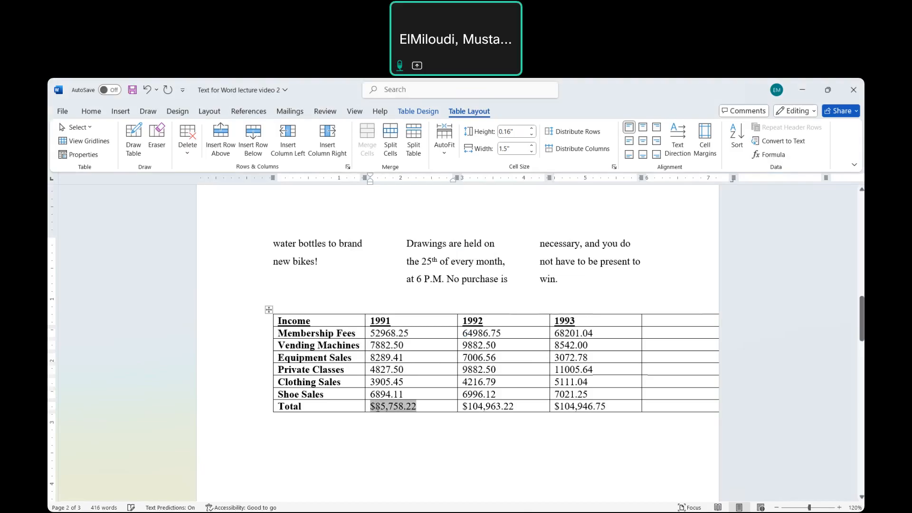
pyautogui.click(435, 410)
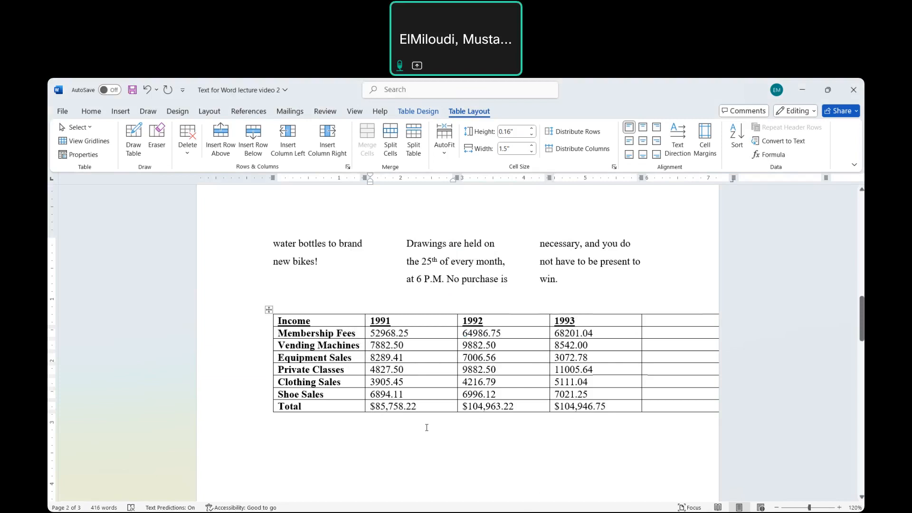
pyautogui.click(399, 405)
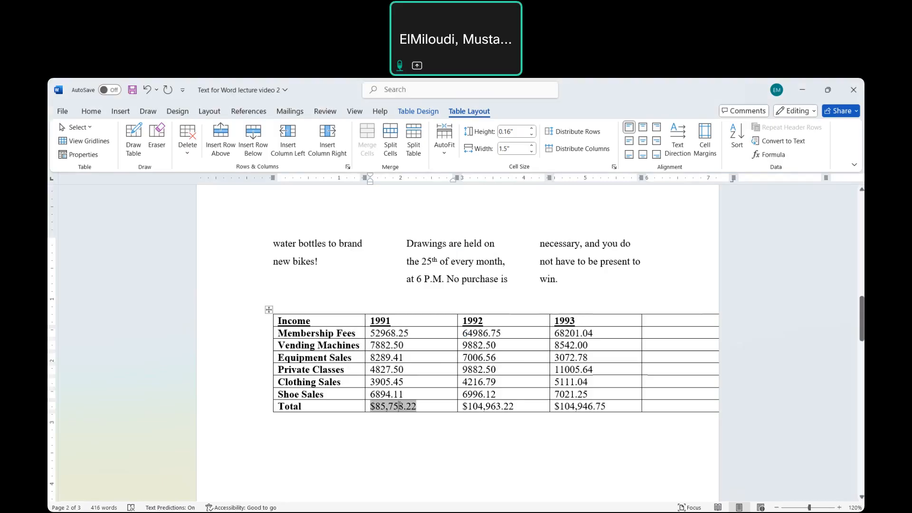
pyautogui.rightClick(400, 406)
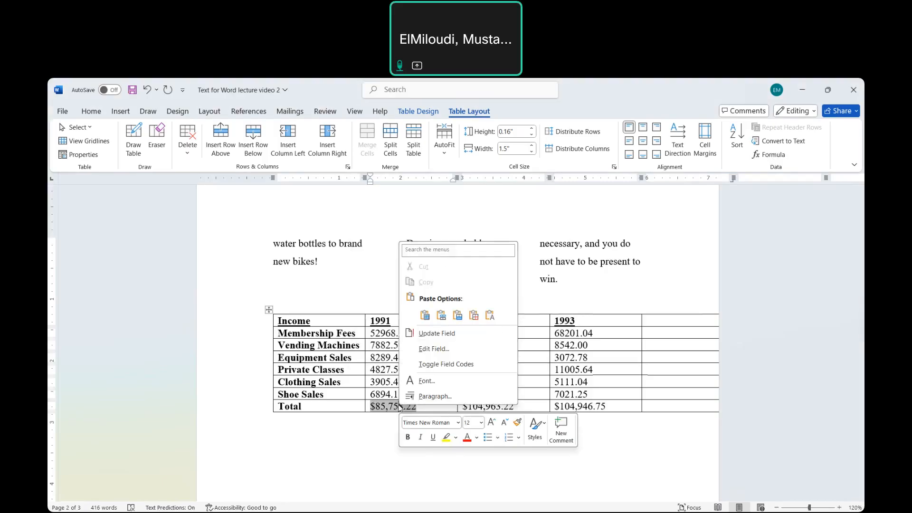
pyautogui.click(429, 336)
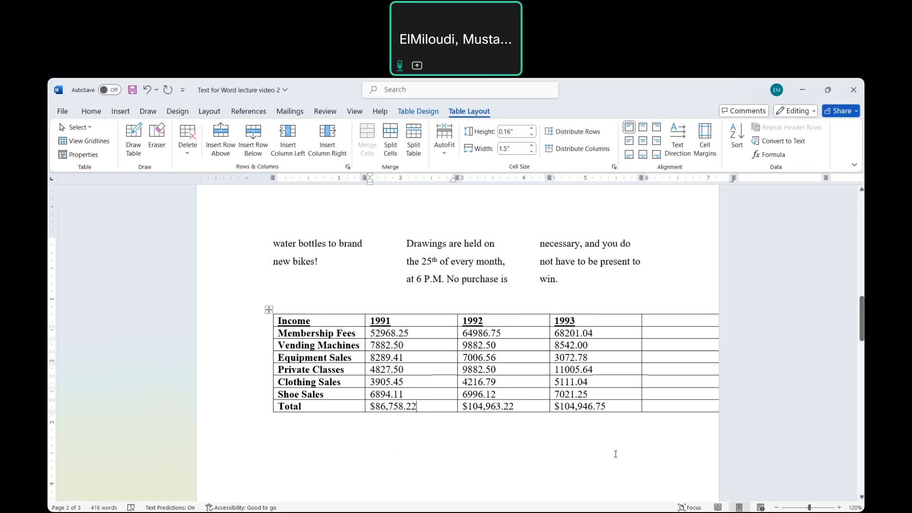
# - Select the table's Income, 1991 and 1992 columns one at a time, and finally the Private Classes row
pyautogui.scroll(-3, 481, 459)
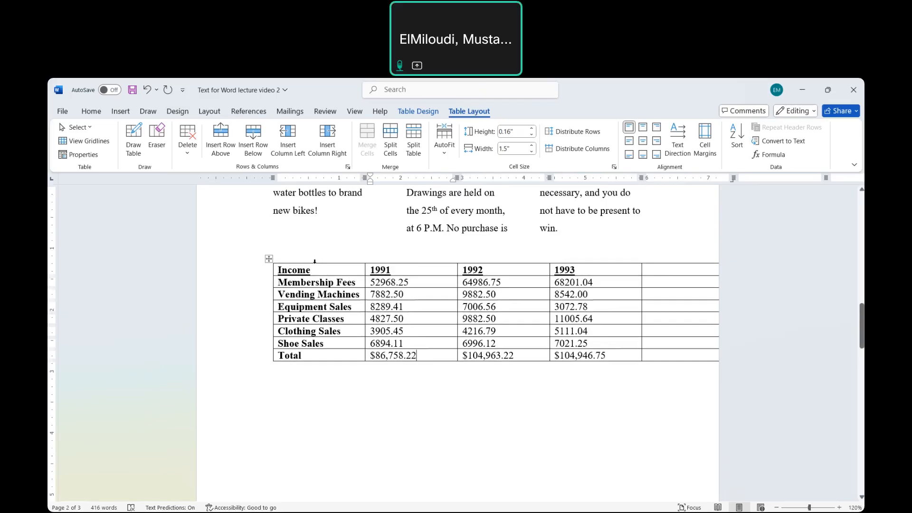
pyautogui.click(315, 261)
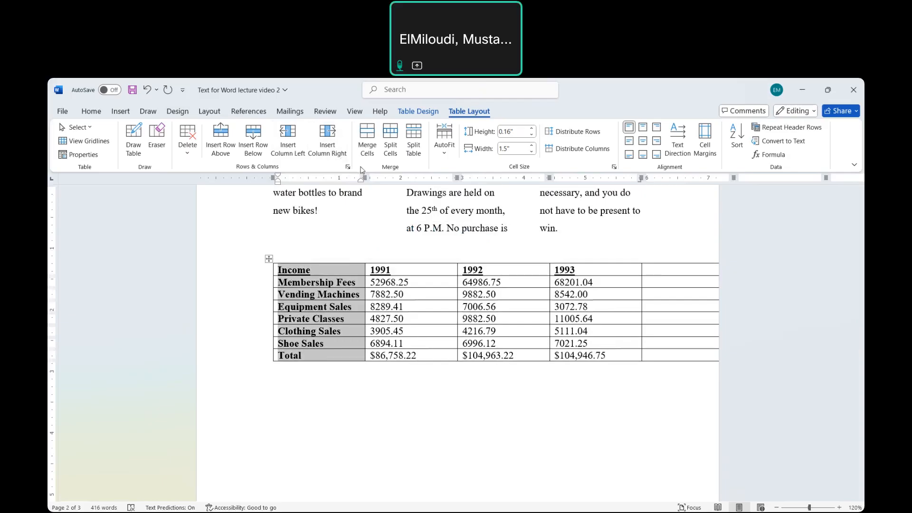
pyautogui.click(418, 253)
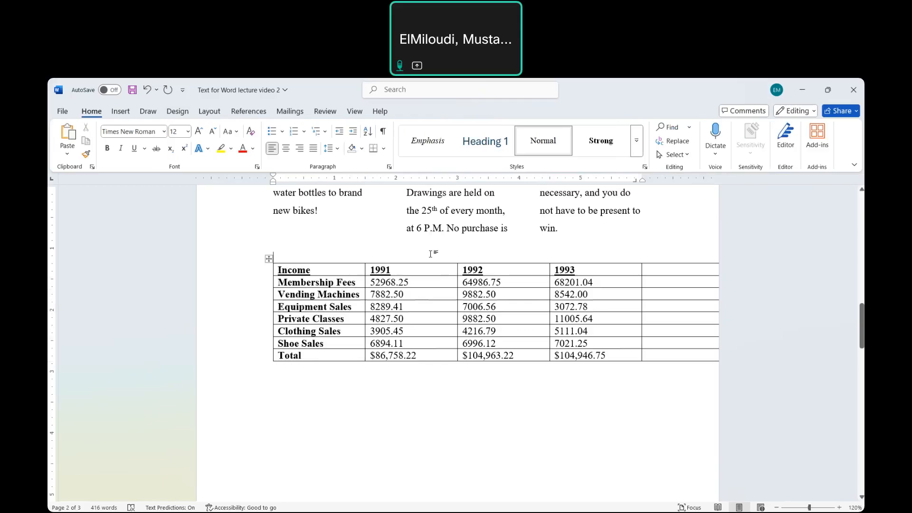
pyautogui.click(407, 261)
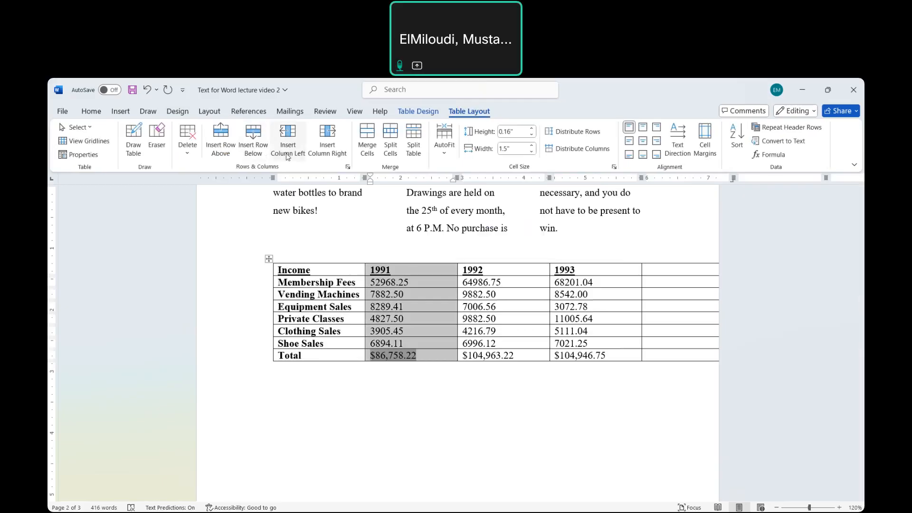
pyautogui.click(502, 275)
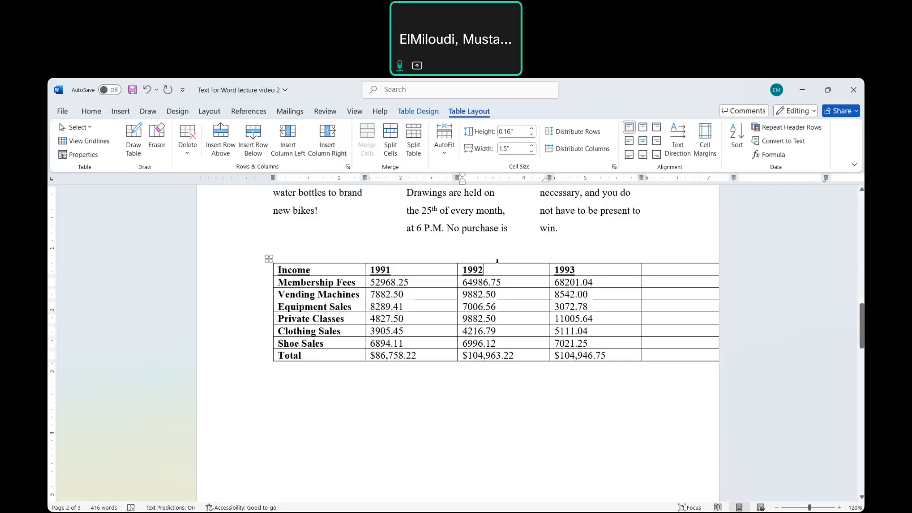
pyautogui.click(497, 261)
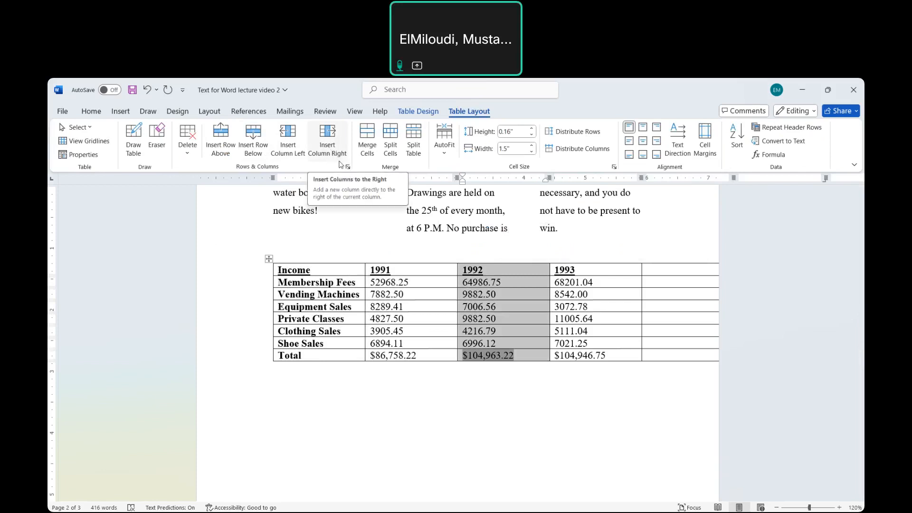
pyautogui.click(484, 414)
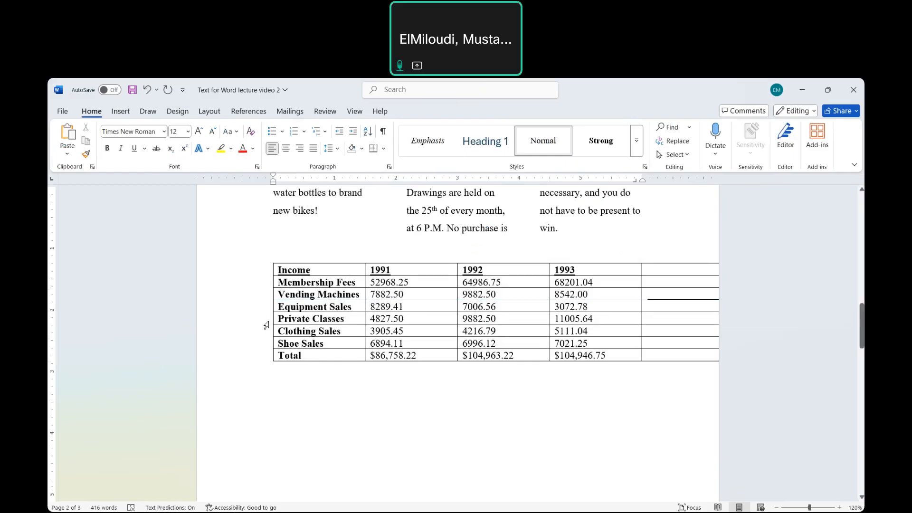
pyautogui.click(262, 325)
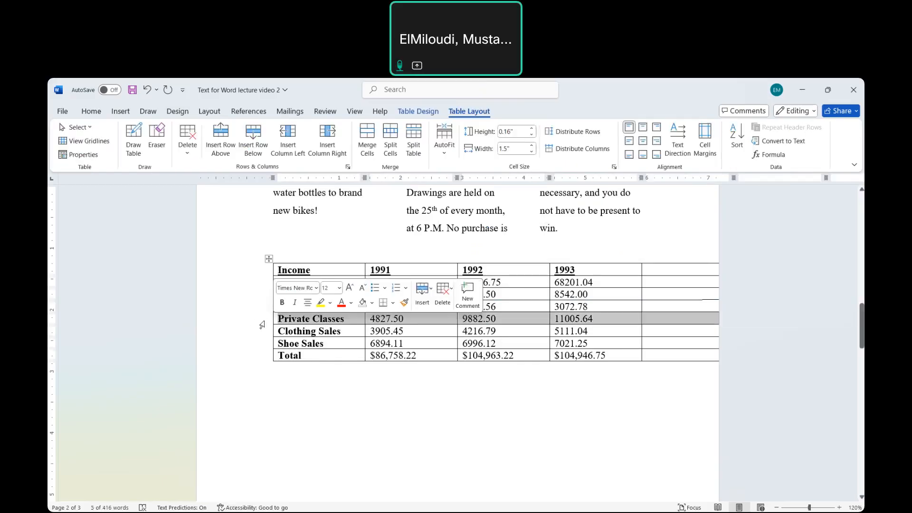
# - Try inserting an empty row below and another above the Private Classes row, and undo both insertions
pyautogui.click(433, 323)
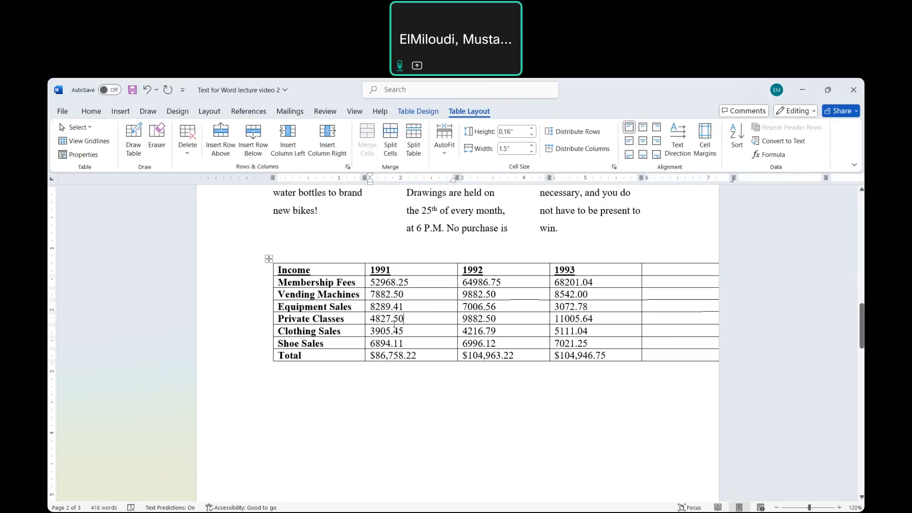
pyautogui.click(253, 143)
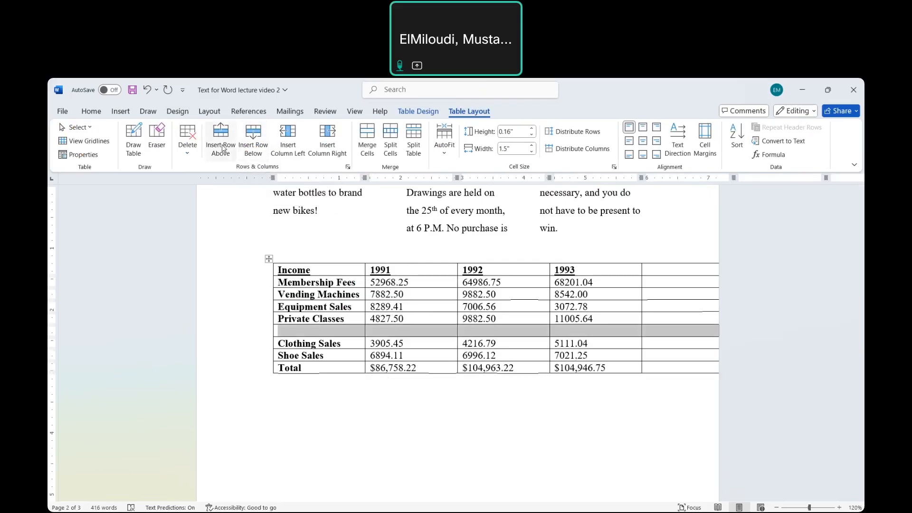
pyautogui.click(414, 328)
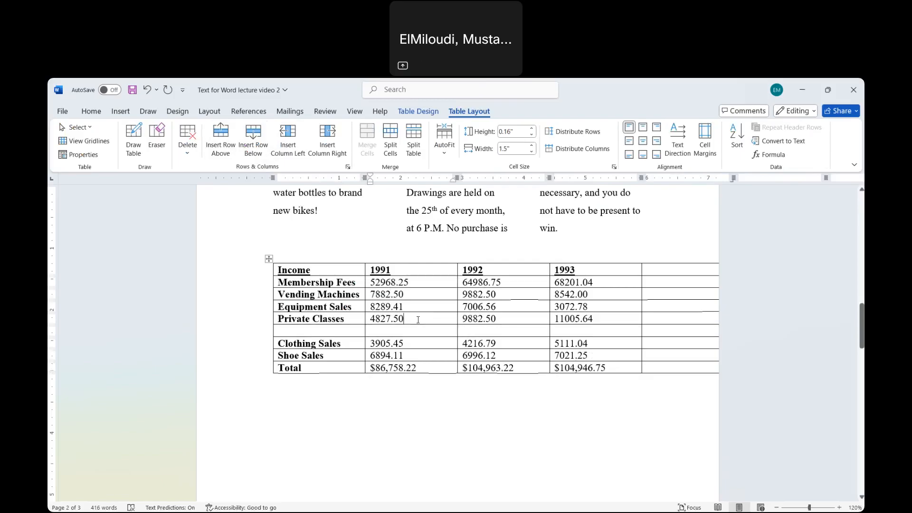
pyautogui.click(222, 143)
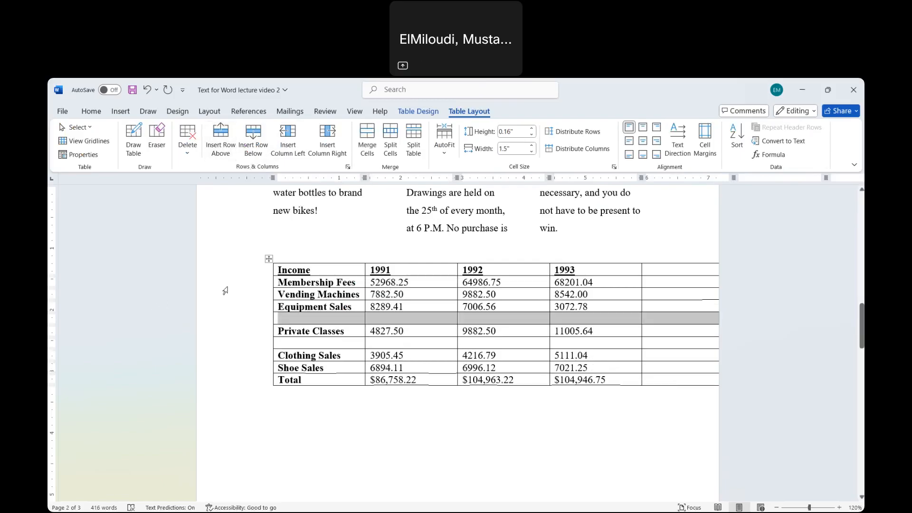
pyautogui.hotkey('ctrl', 'z')
pyautogui.hotkey('ctrl', 'z')
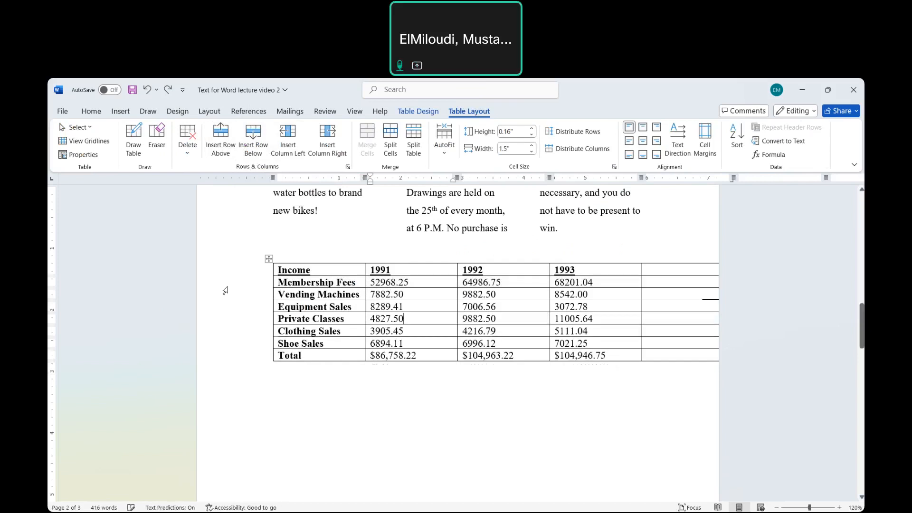
pyautogui.click(456, 404)
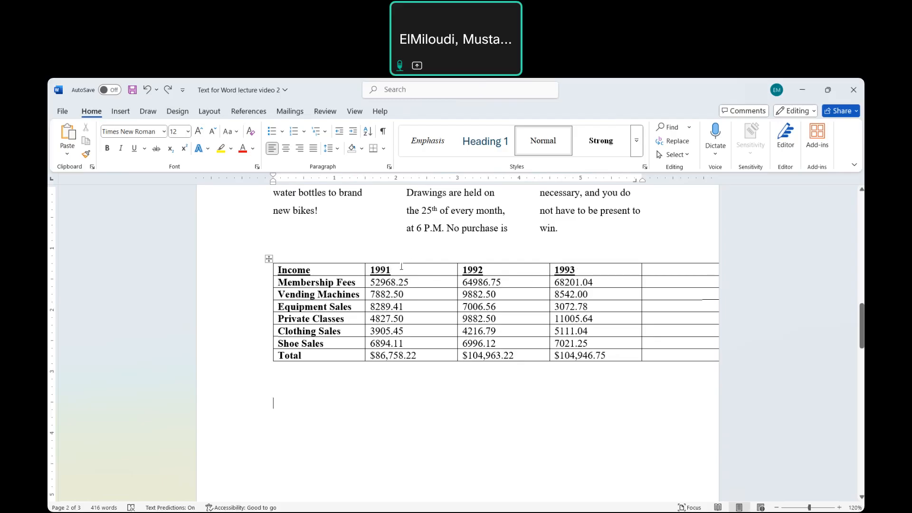
# - Try merging the Income and 1991 header cells of the new income table into one cell, and undo the merge
pyautogui.moveTo(402, 268); pyautogui.dragTo(353, 269)
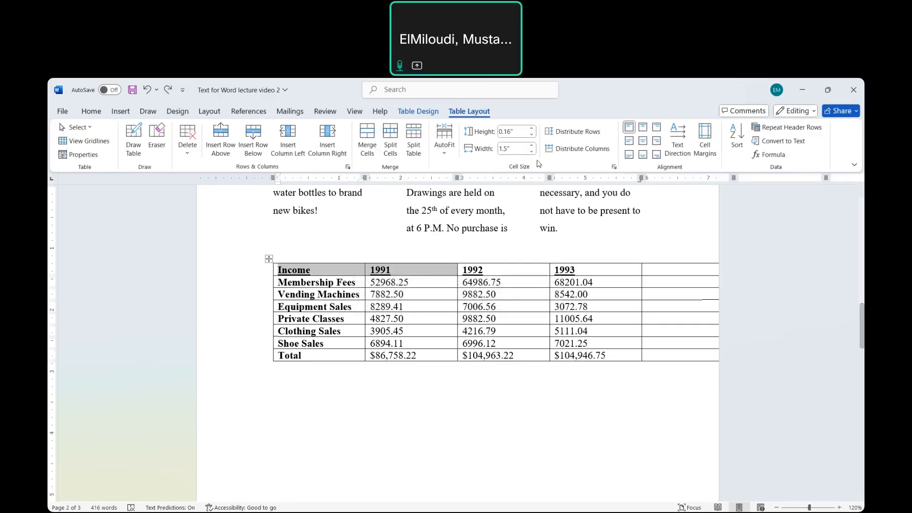
pyautogui.click(368, 155)
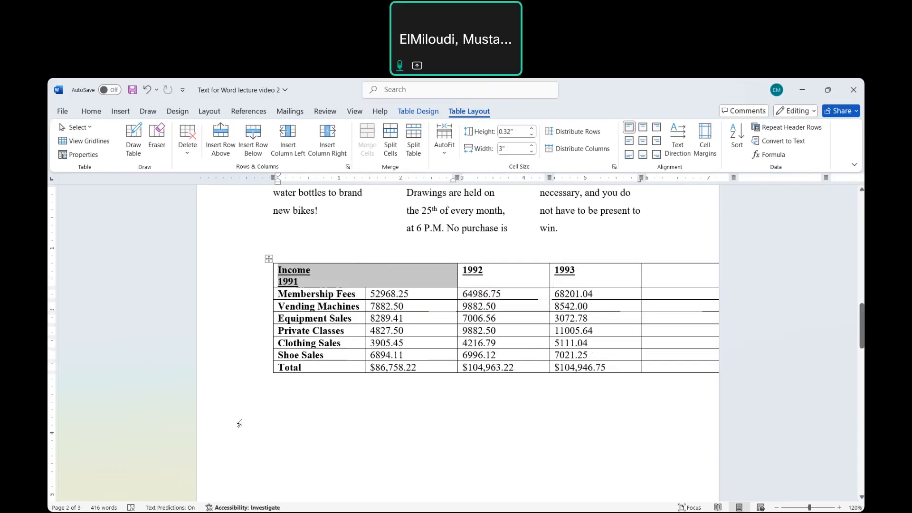
pyautogui.hotkey('ctrl', 'z')
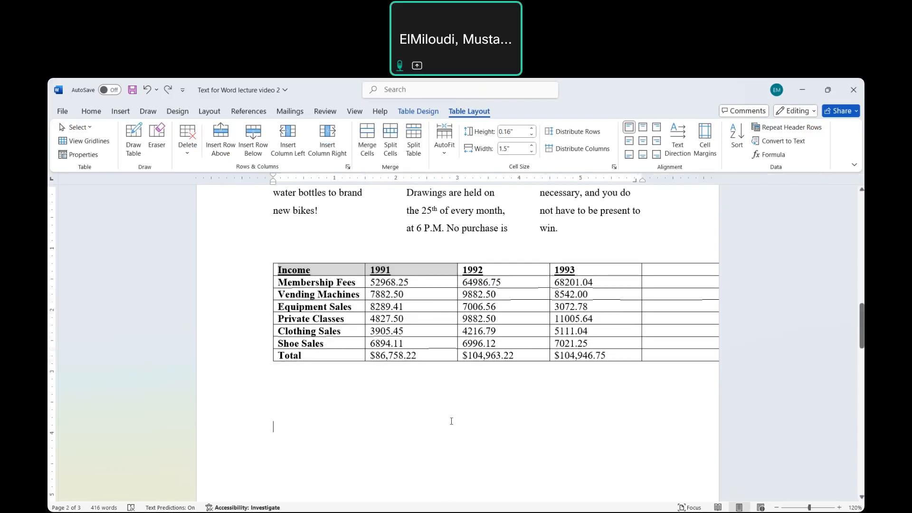
pyautogui.click(452, 421)
# - Convert the comma-separated Food, Amount, Cost list, from its heading line through Tuna, into a three-column table with text separated at commas
pyautogui.scroll(-3, 452, 421)
pyautogui.scroll(-1, 449, 418)
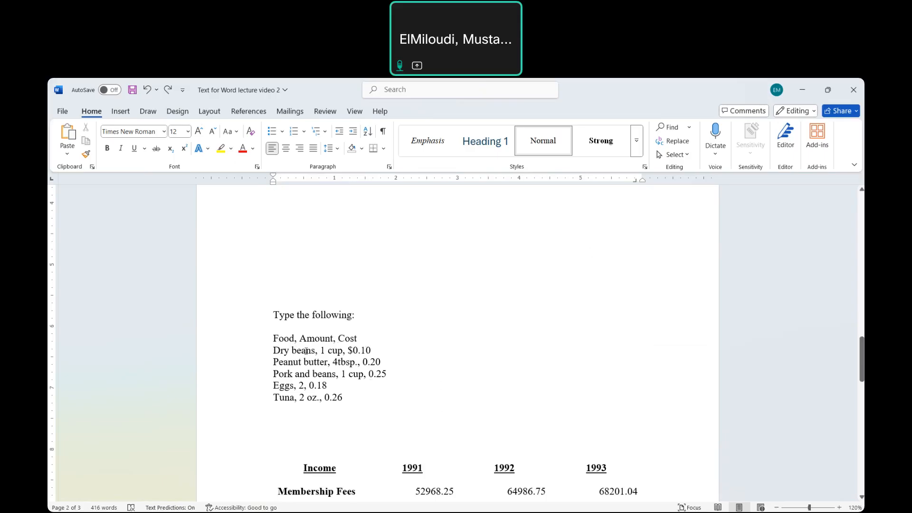
pyautogui.moveTo(273, 339); pyautogui.dragTo(384, 398)
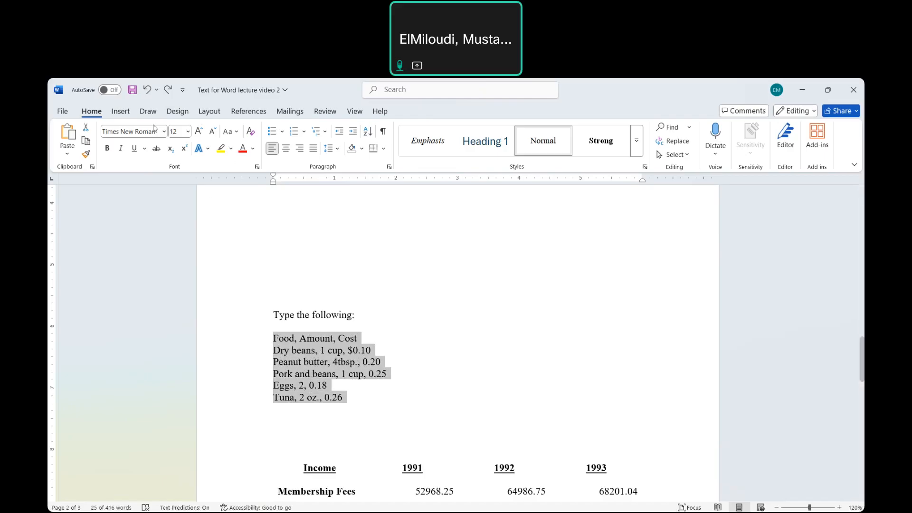
pyautogui.click(124, 112)
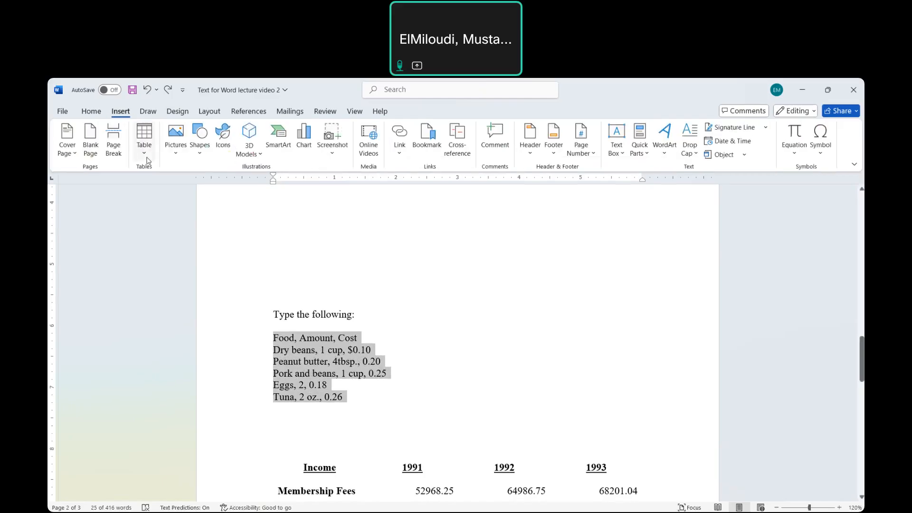
pyautogui.click(144, 143)
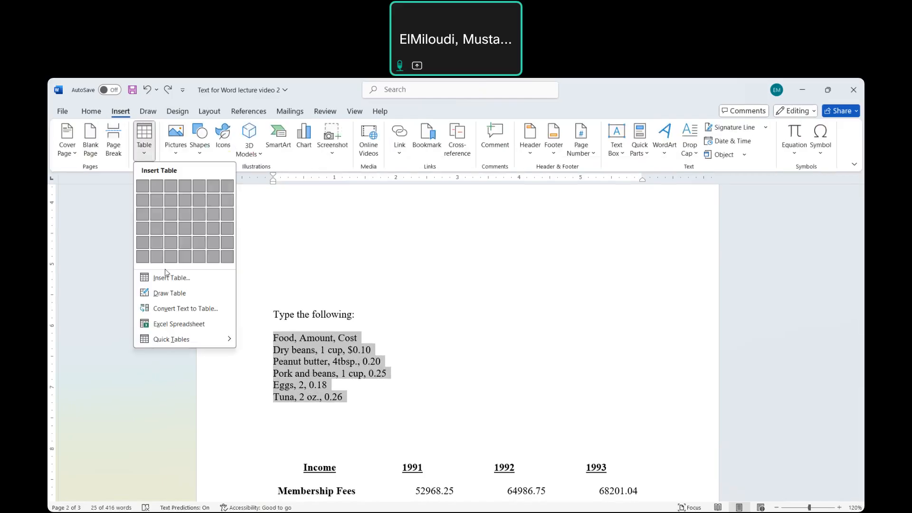
pyautogui.click(185, 309)
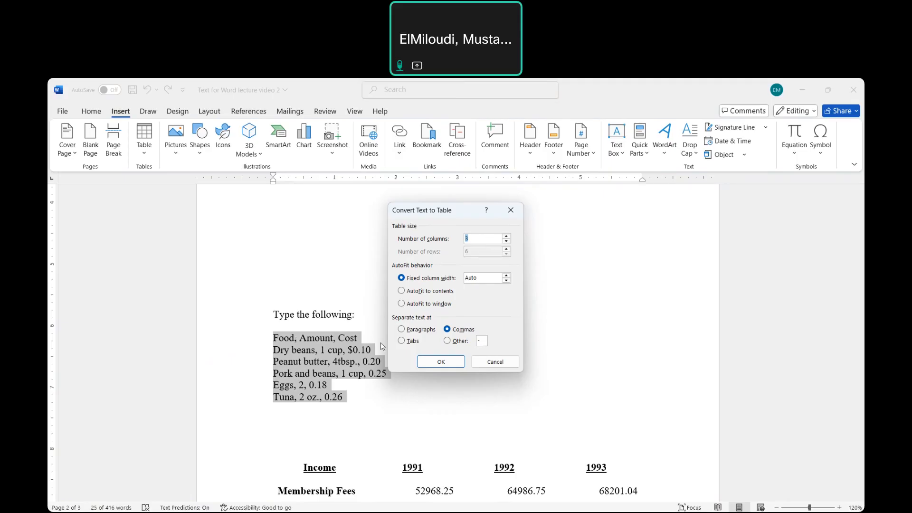
pyautogui.click(443, 362)
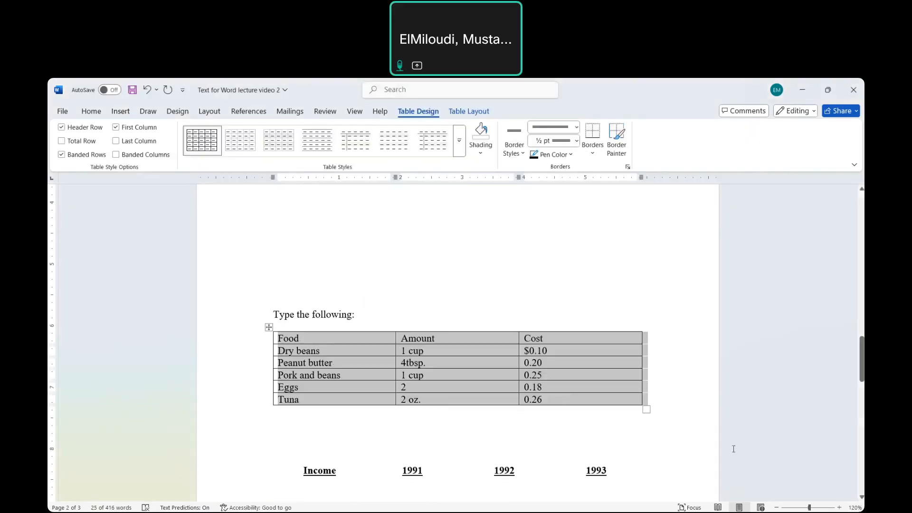
pyautogui.click(694, 422)
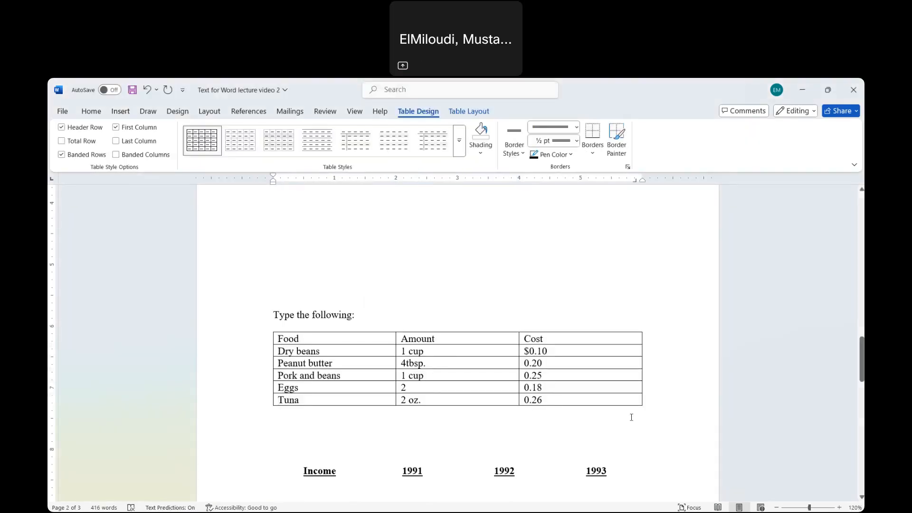
pyautogui.scroll(-1, 632, 417)
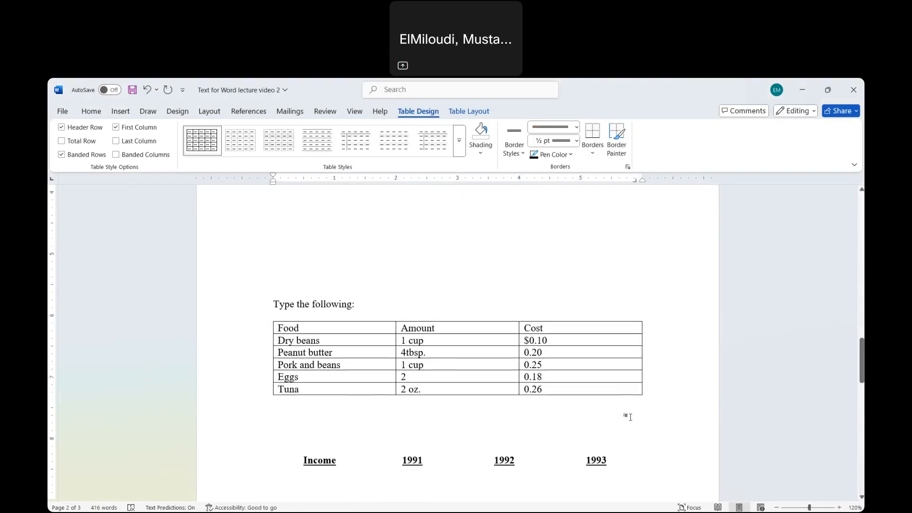